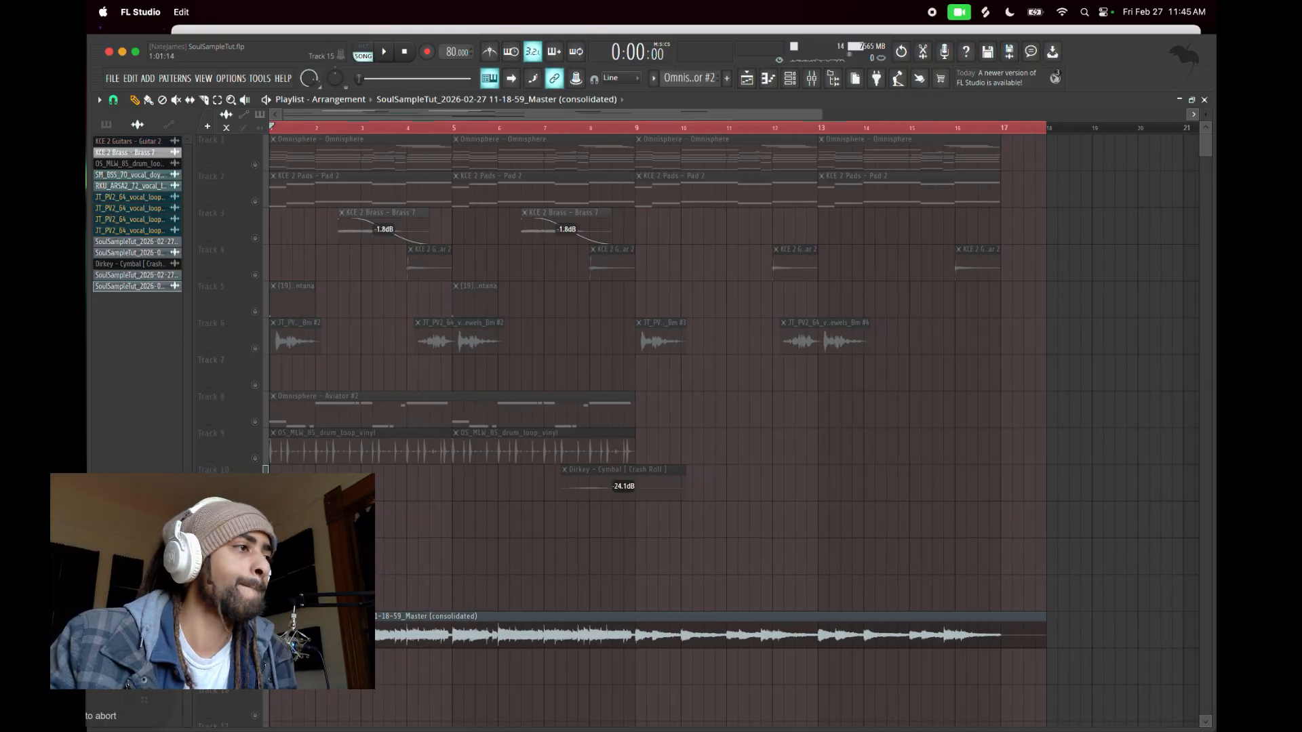
- Play back the consolidated master clip on Track 14, re-enable the other playlist tracks and mute Track 14
key(space)
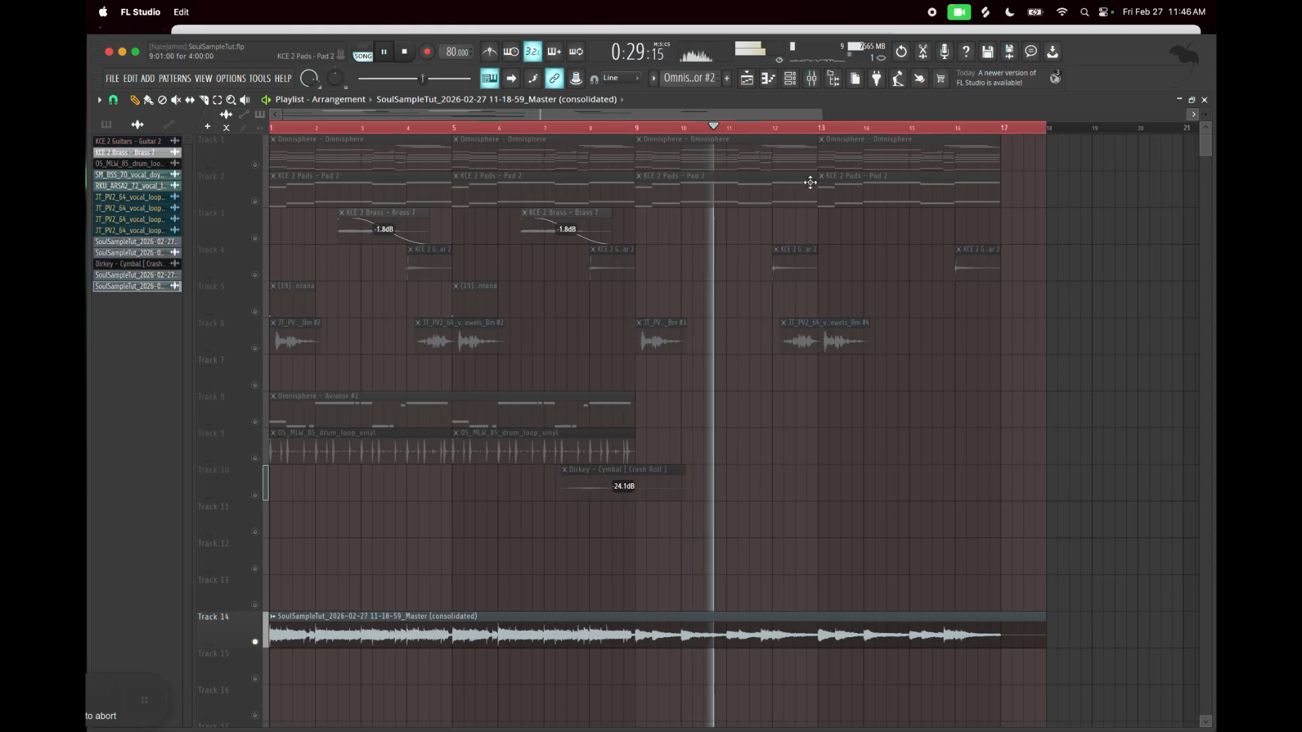
drag(823, 111, 943, 111)
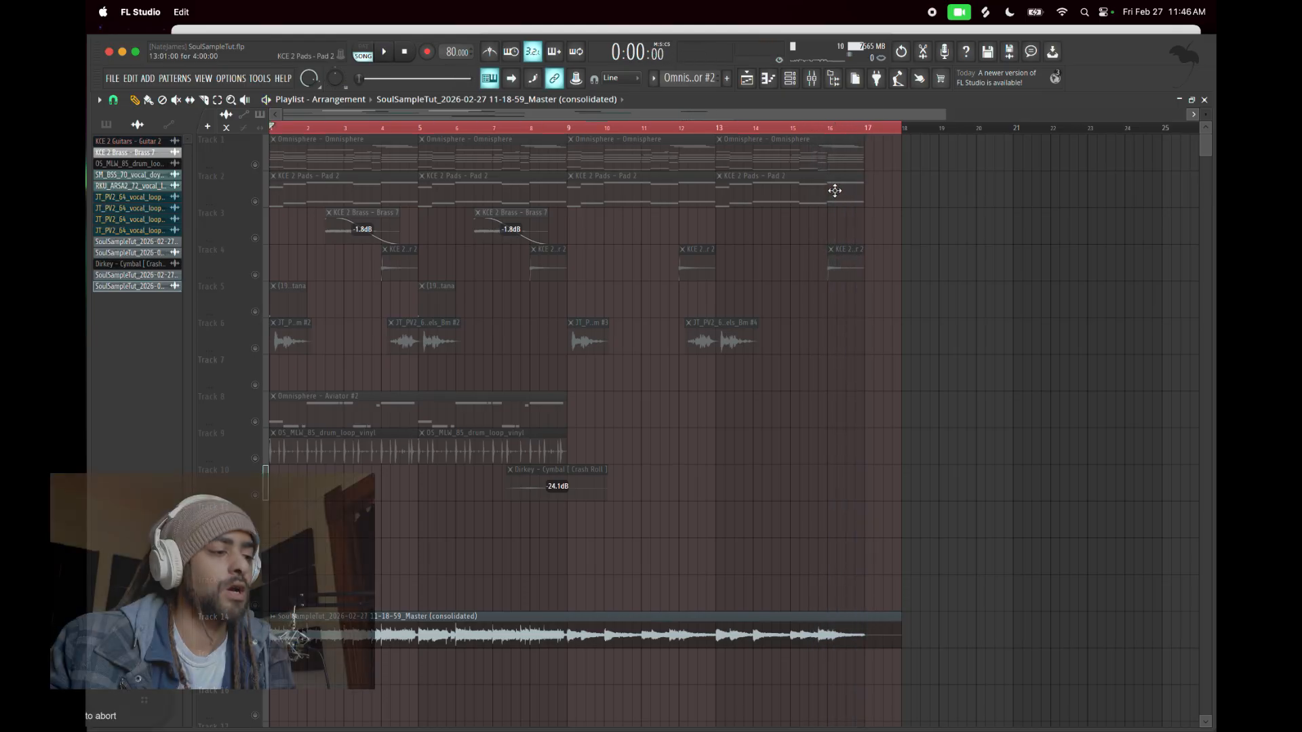
click(255, 166)
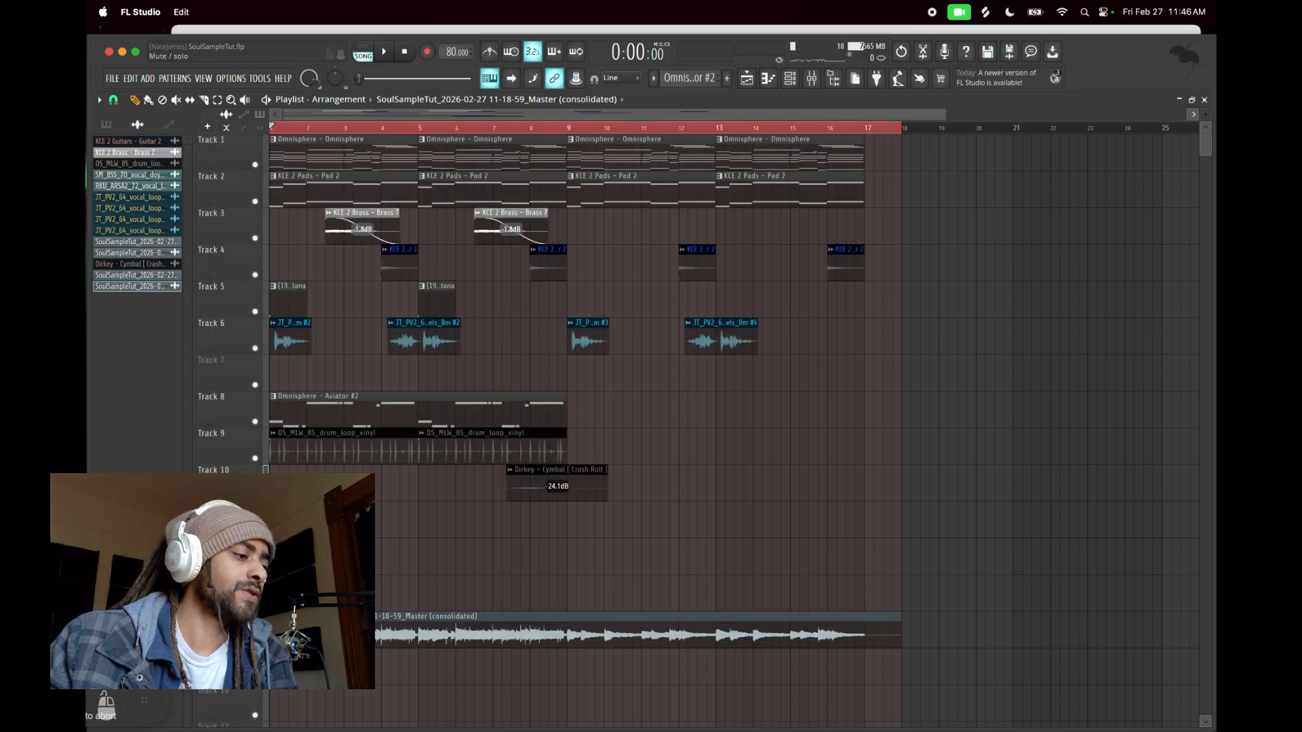
click(255, 641)
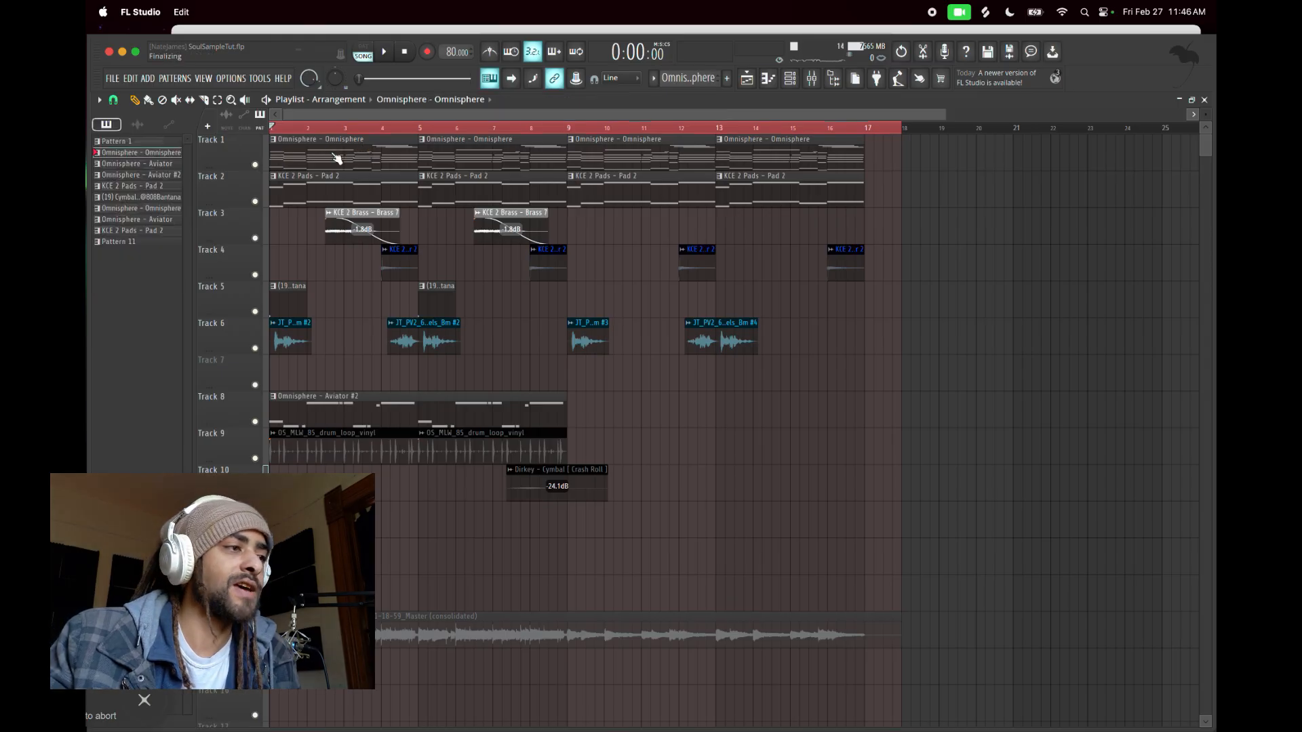
- Open the Omnisphere instrument used by the Track 1 pattern, view its loaded patch, and close the plugin window
double_click(332, 152)
right_click(198, 89)
click(212, 129)
click(197, 211)
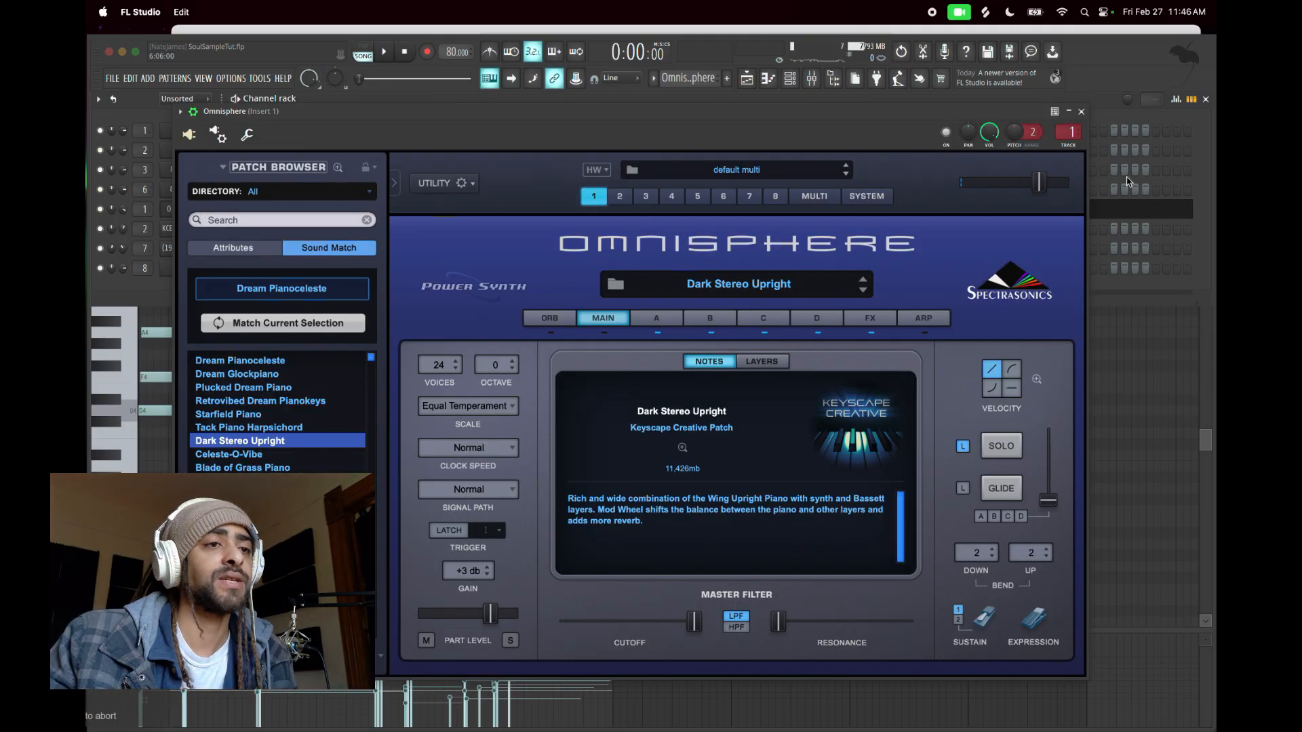
click(1083, 112)
- Open the Omnisphere channel's notes in the piano roll and play the four-bar chord pattern
click(304, 214)
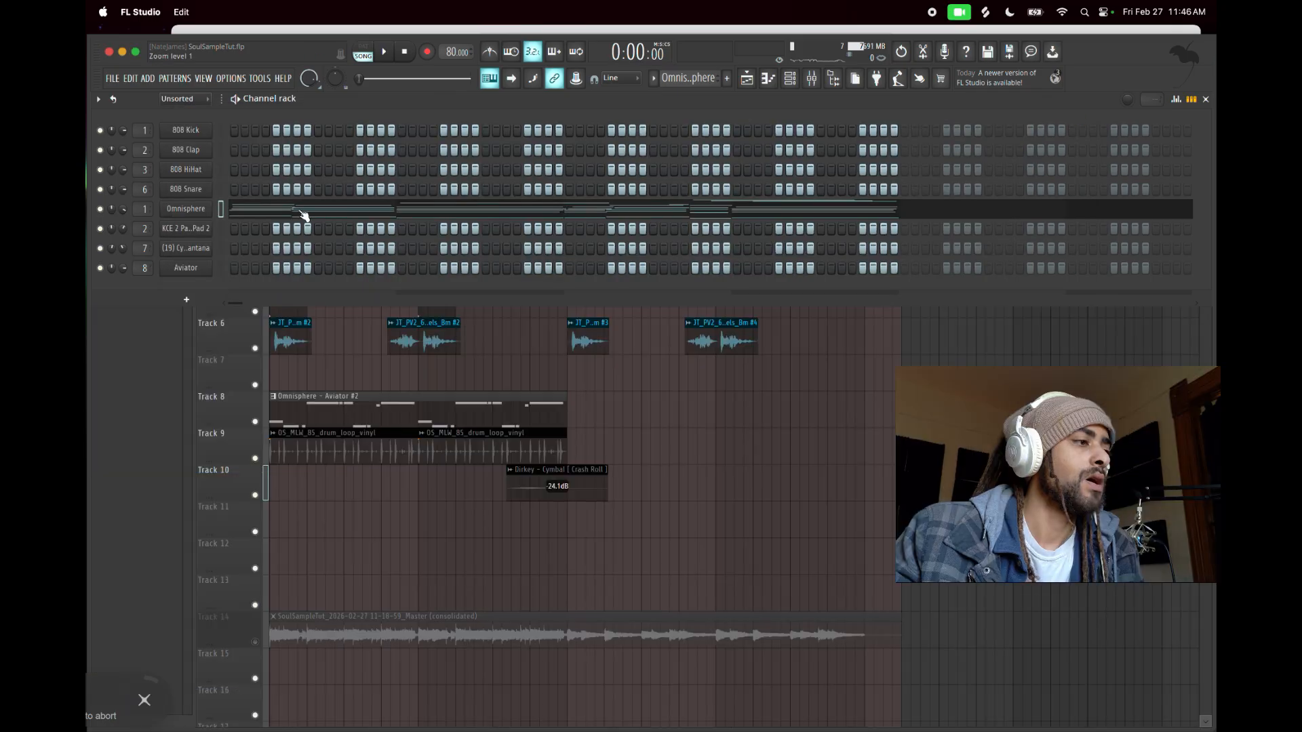
scroll(377, 178, down, 4)
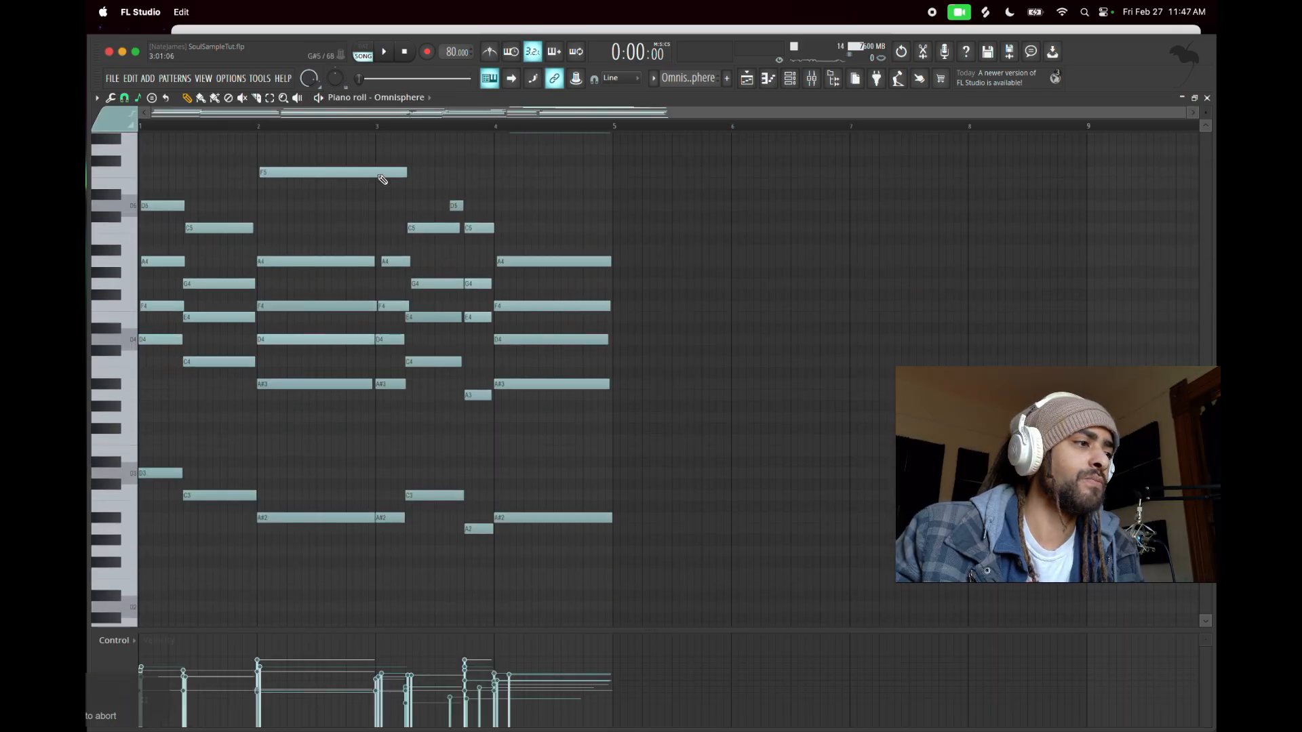
scroll(370, 191, up, 2)
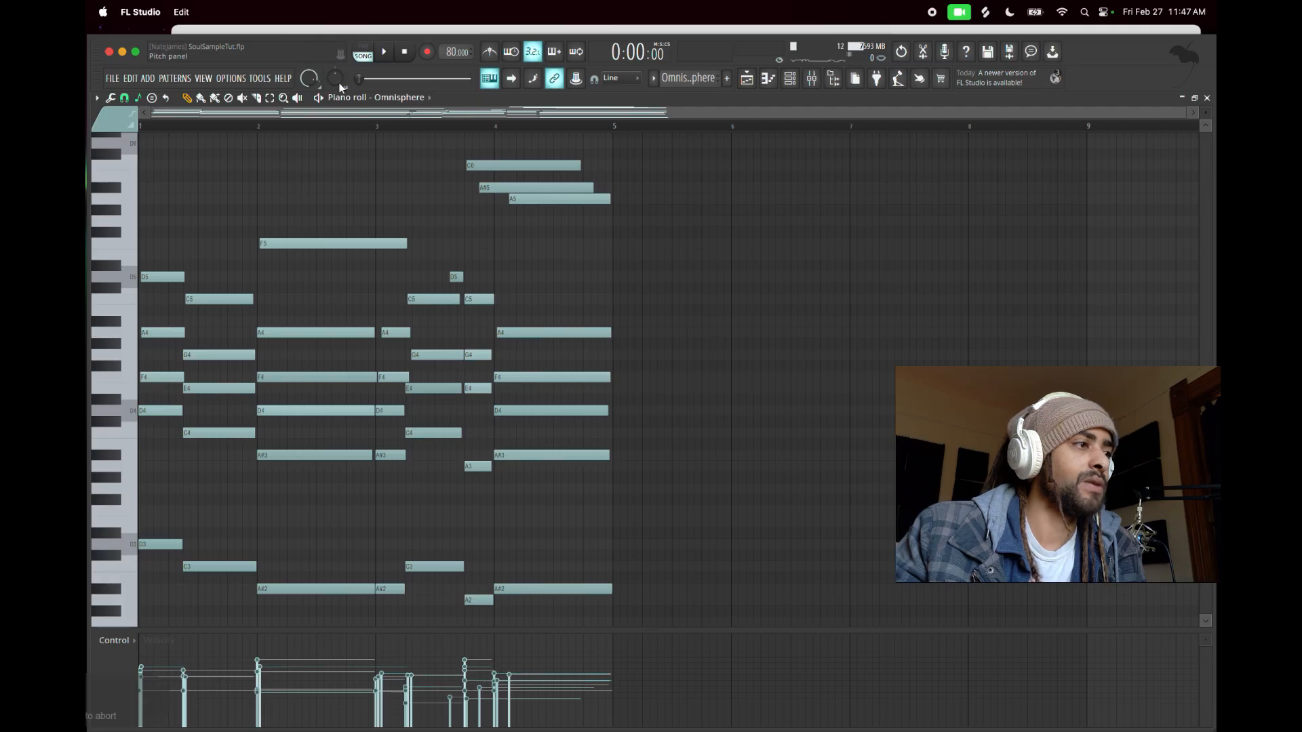
key(space)
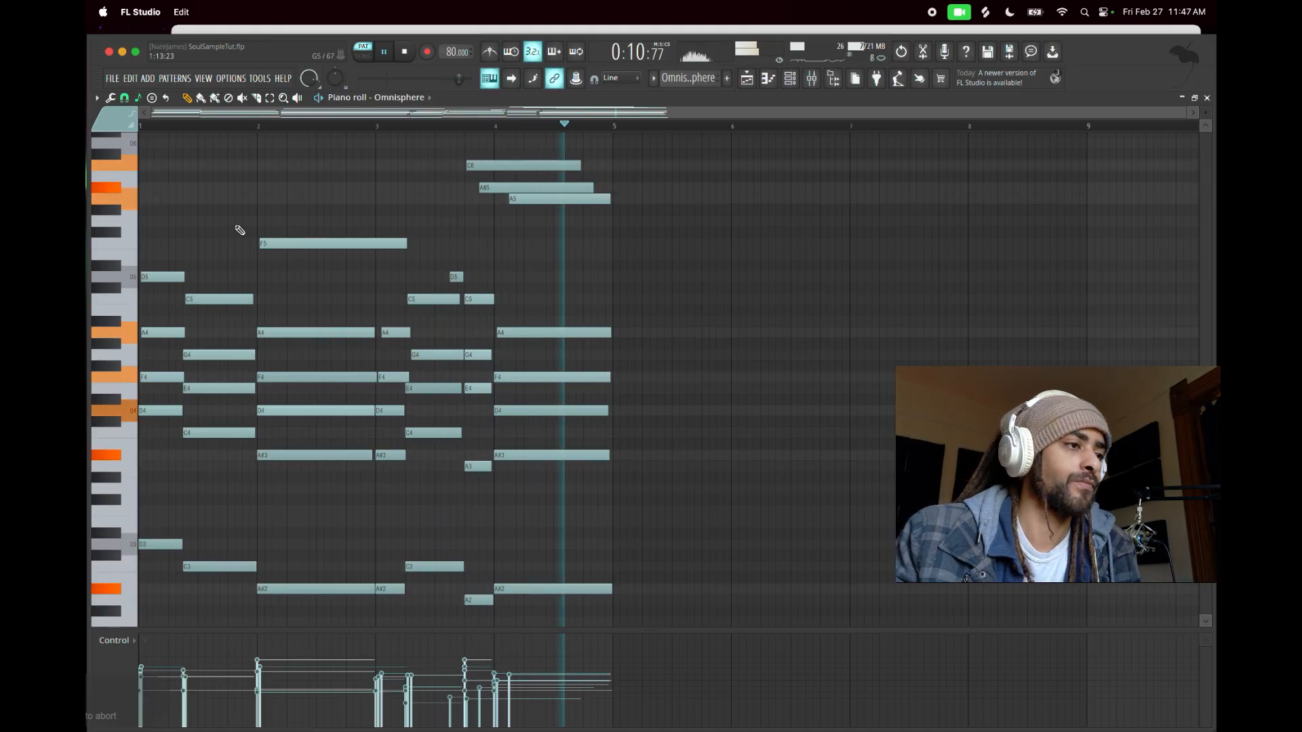
key(space)
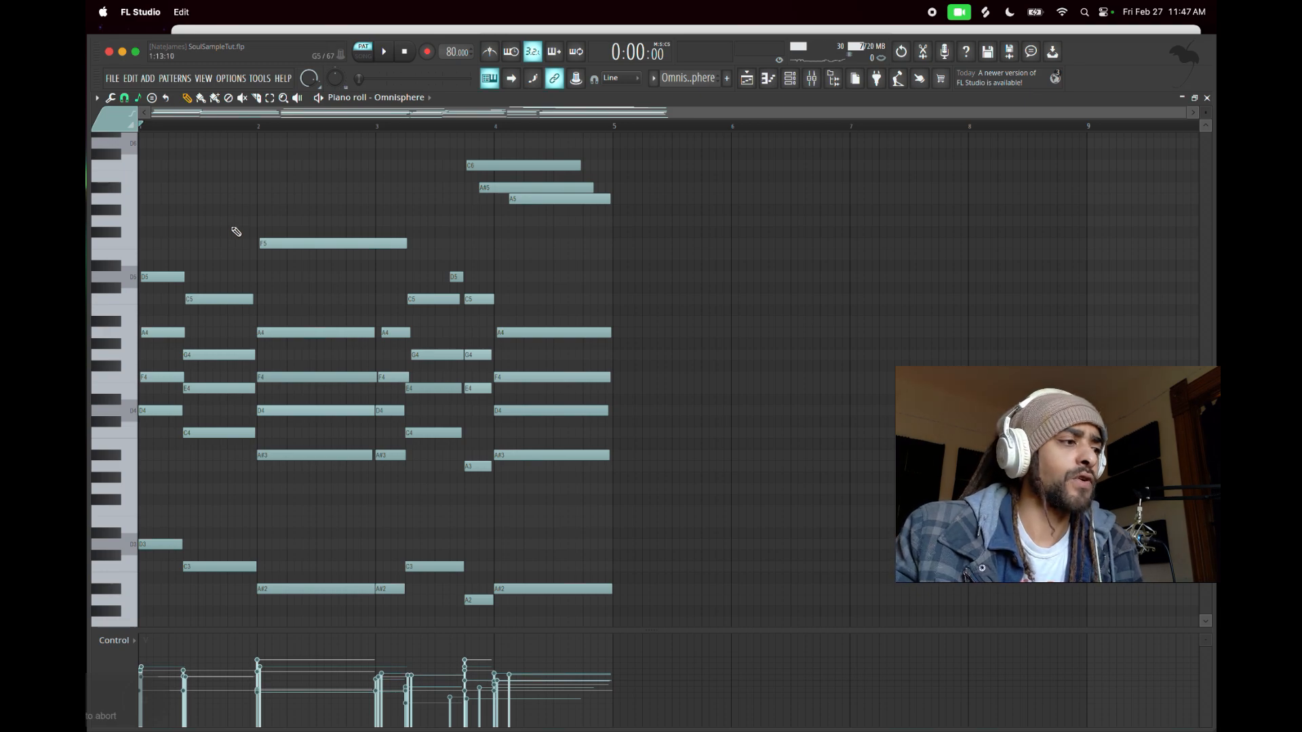
- Audition the chord notes D4, C4, A#3, C4, A3 and A#3 across the Omnisphere progression
scroll(241, 250, down, 1)
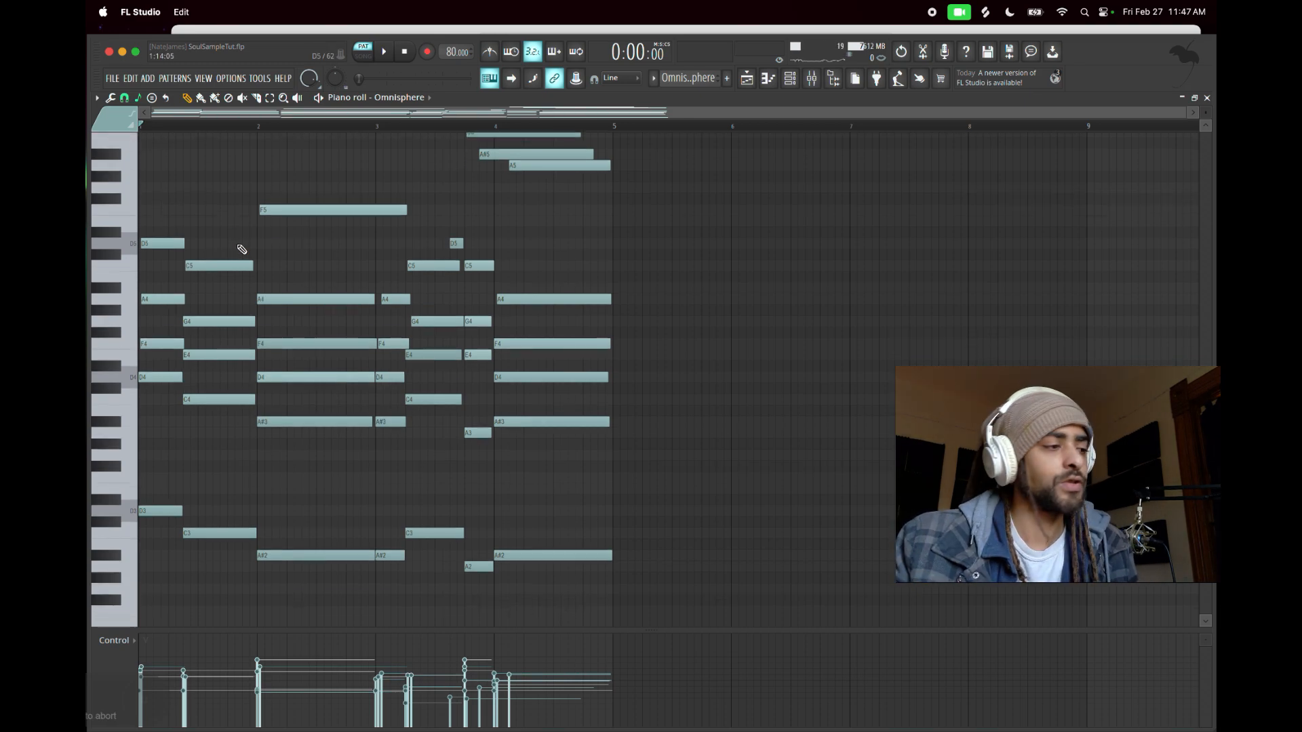
click(163, 378)
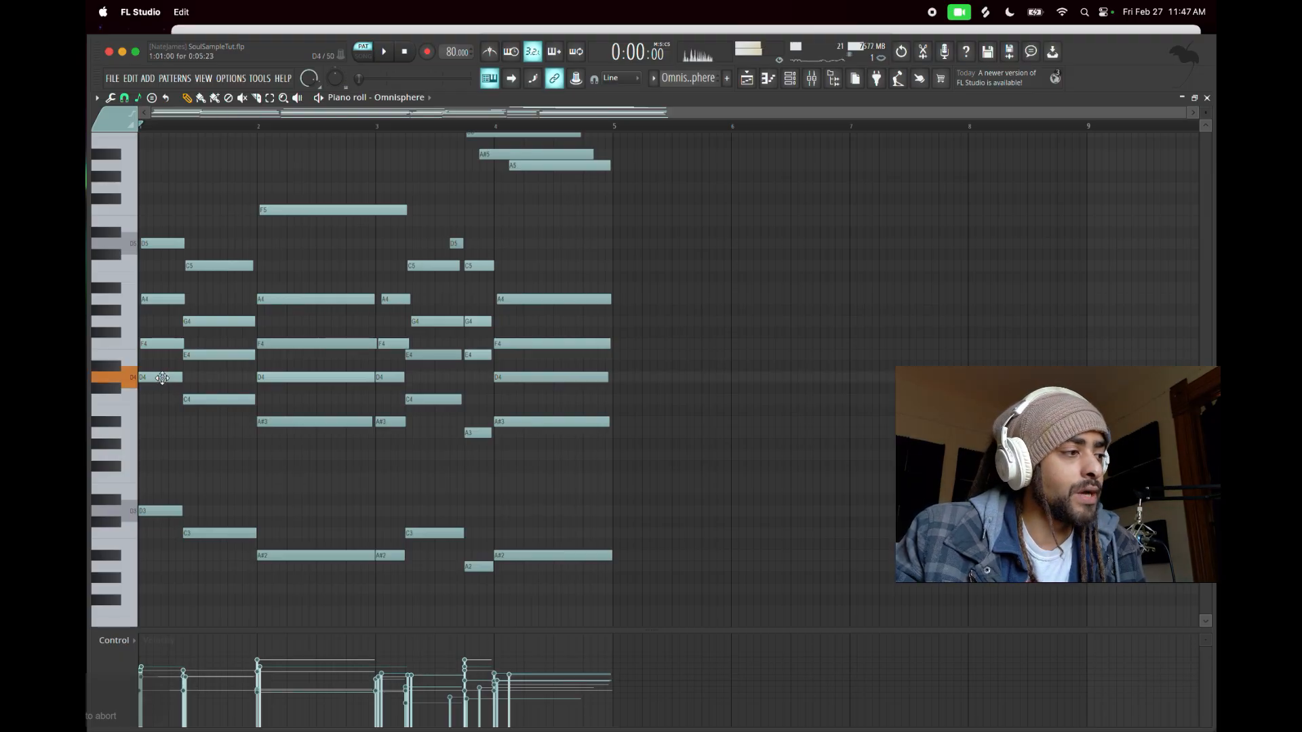
click(198, 400)
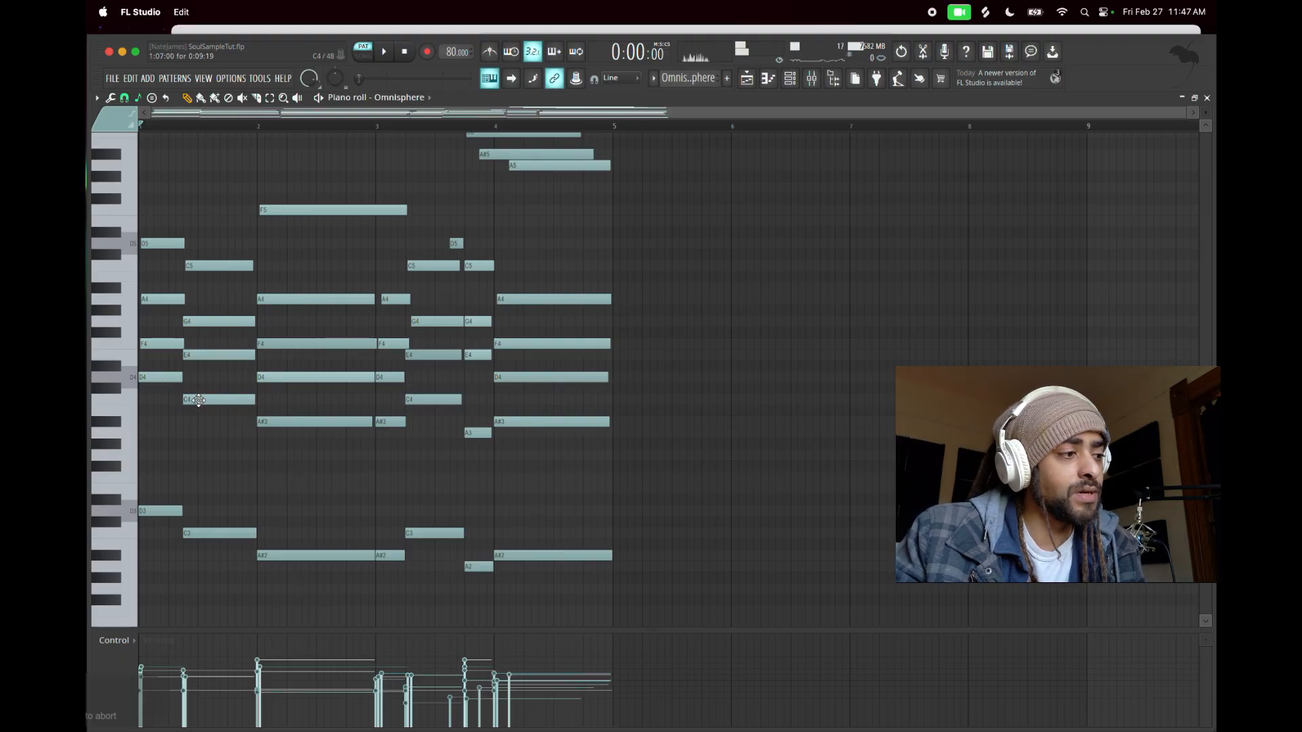
click(278, 420)
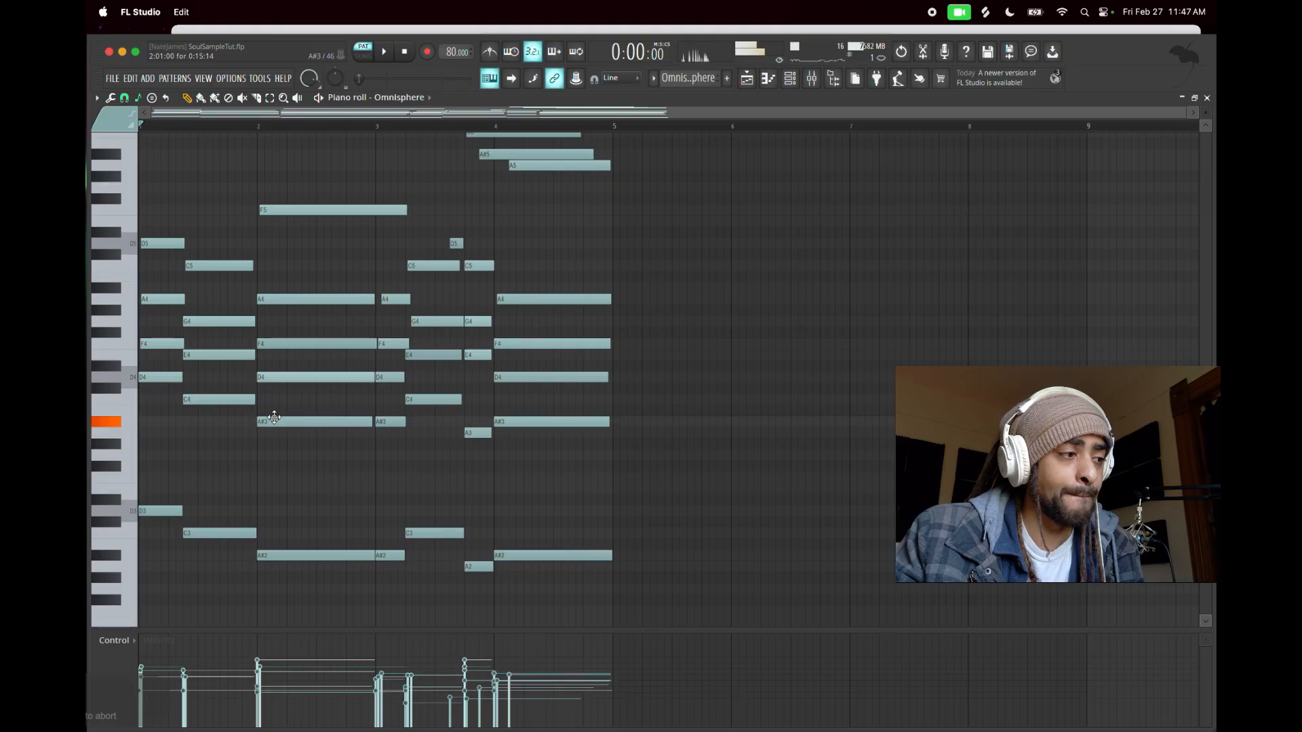
click(421, 400)
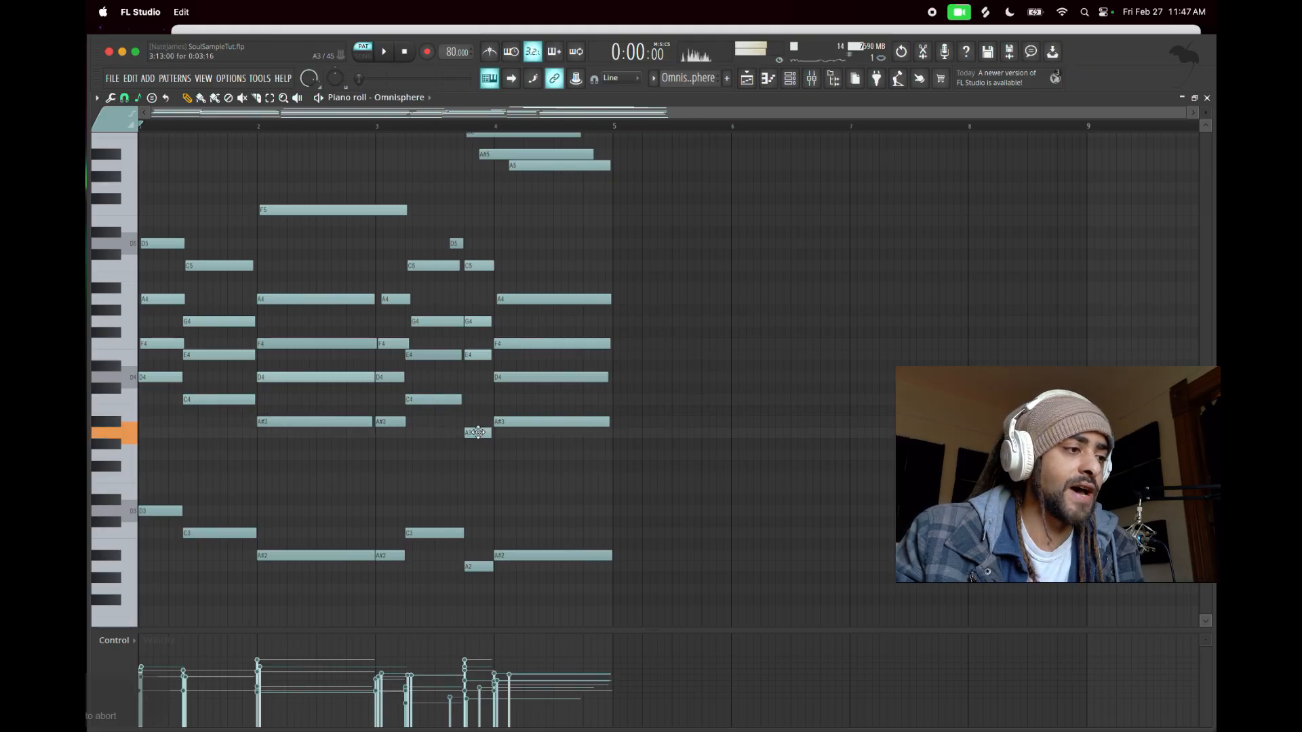
click(505, 421)
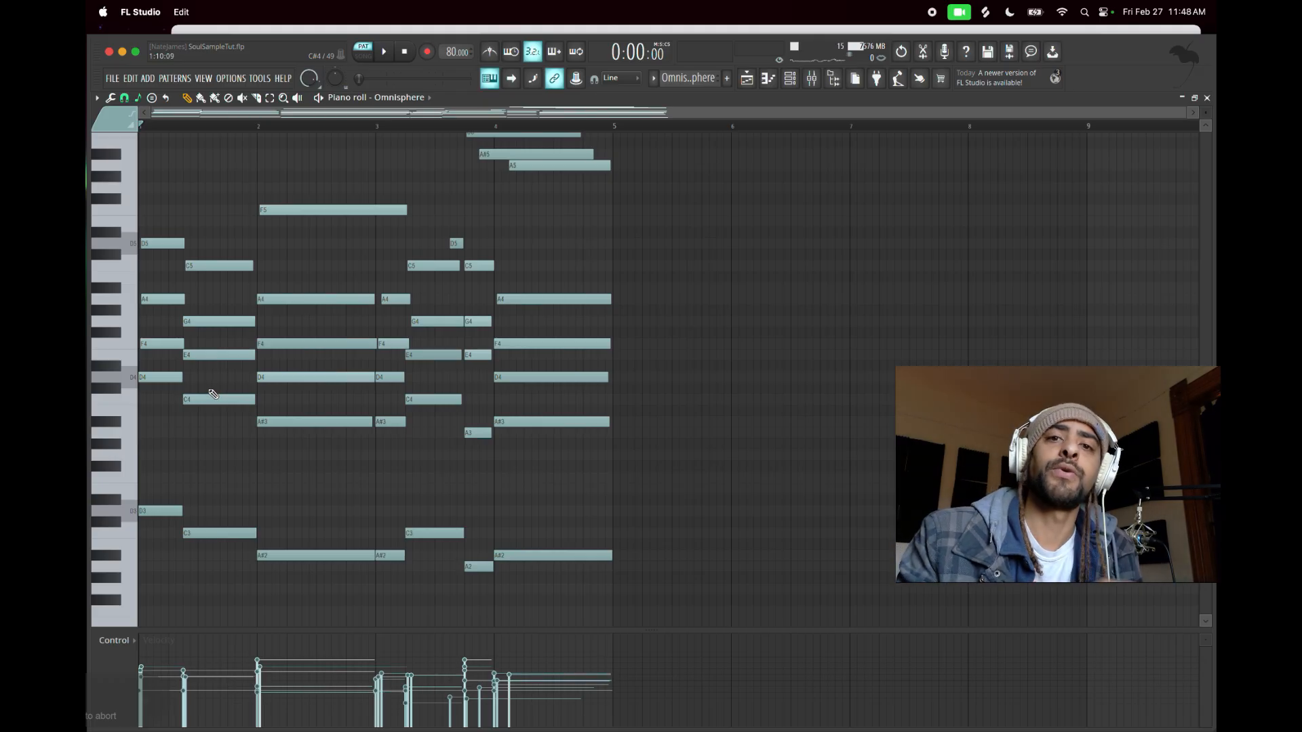
- Examine the RC-20 Retro Color and Fruity parametric EQ 2 settings on mixer Insert 1
key(F7)
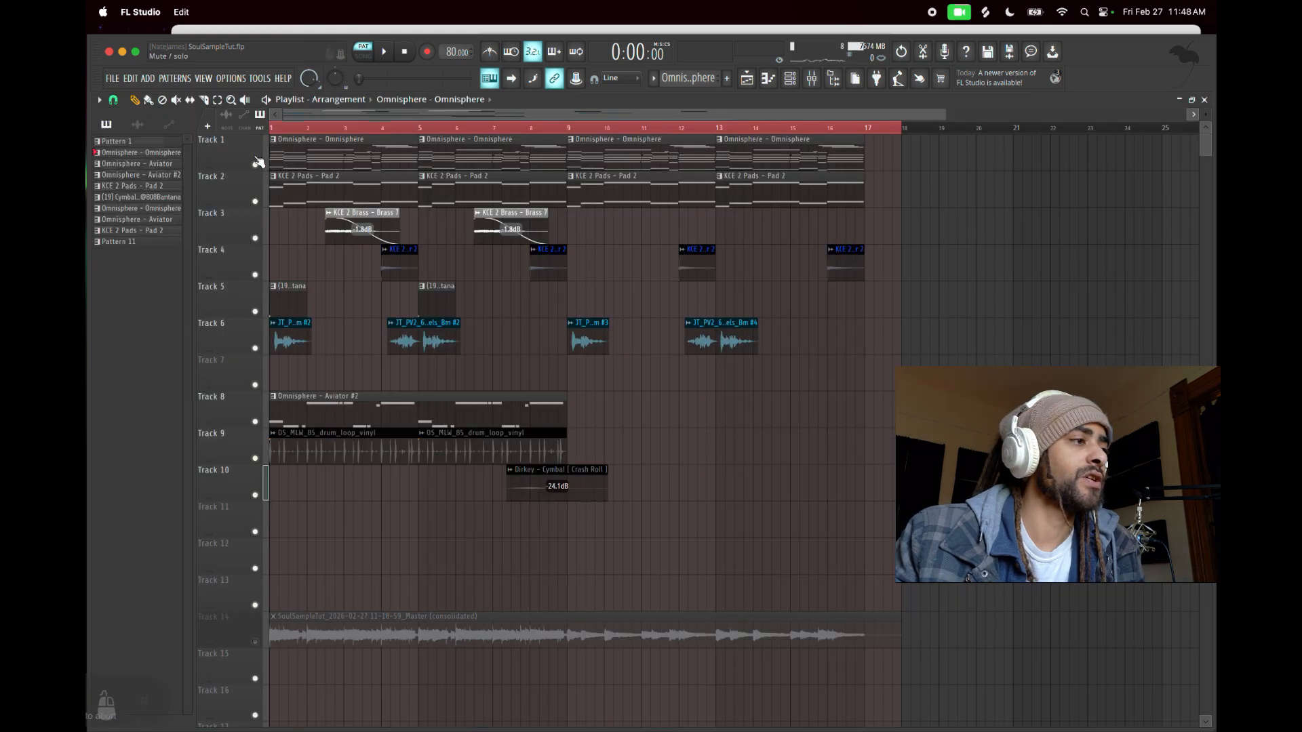
key(F7)
click(202, 78)
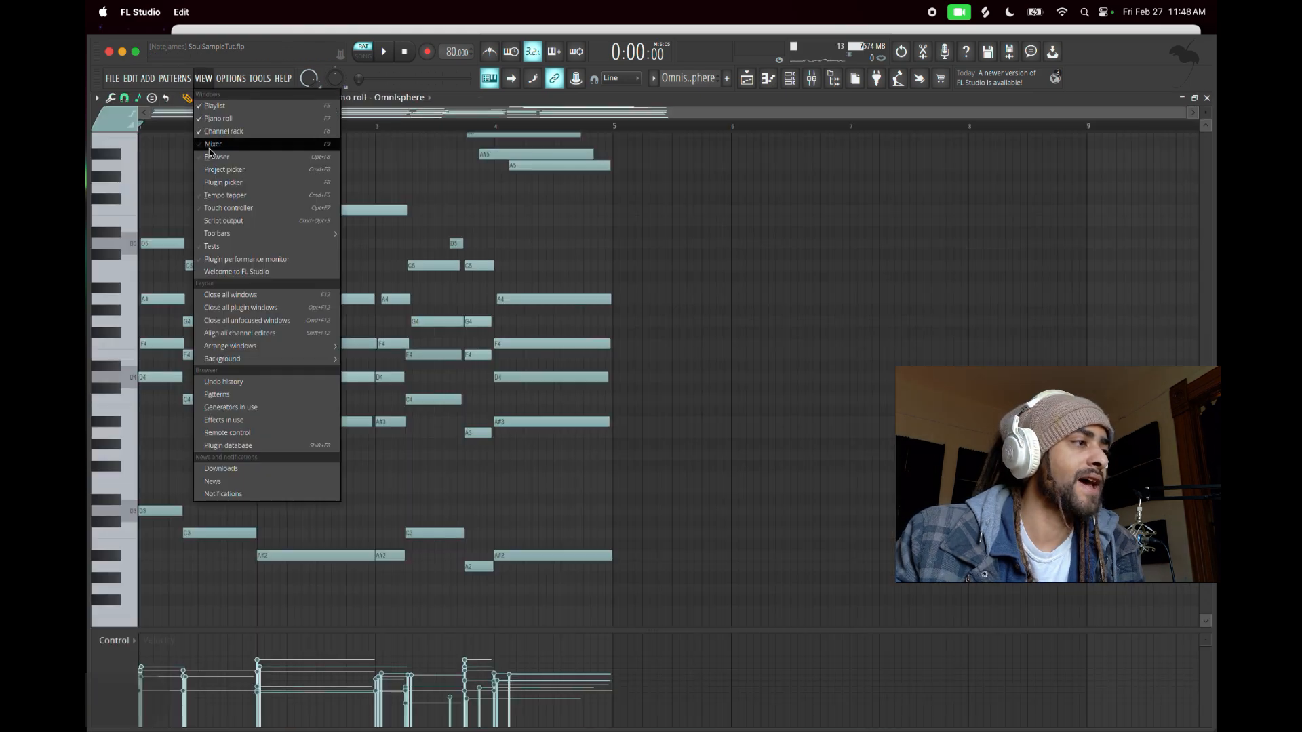
click(207, 146)
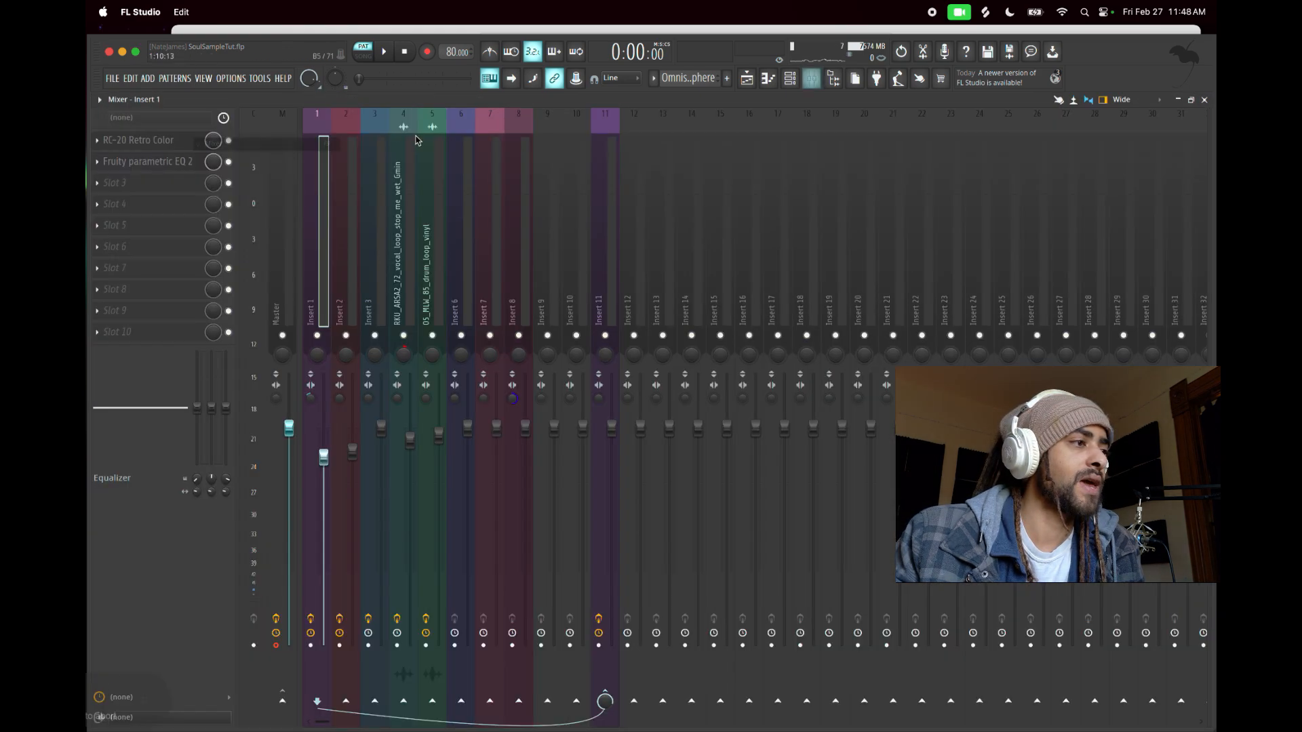
click(157, 143)
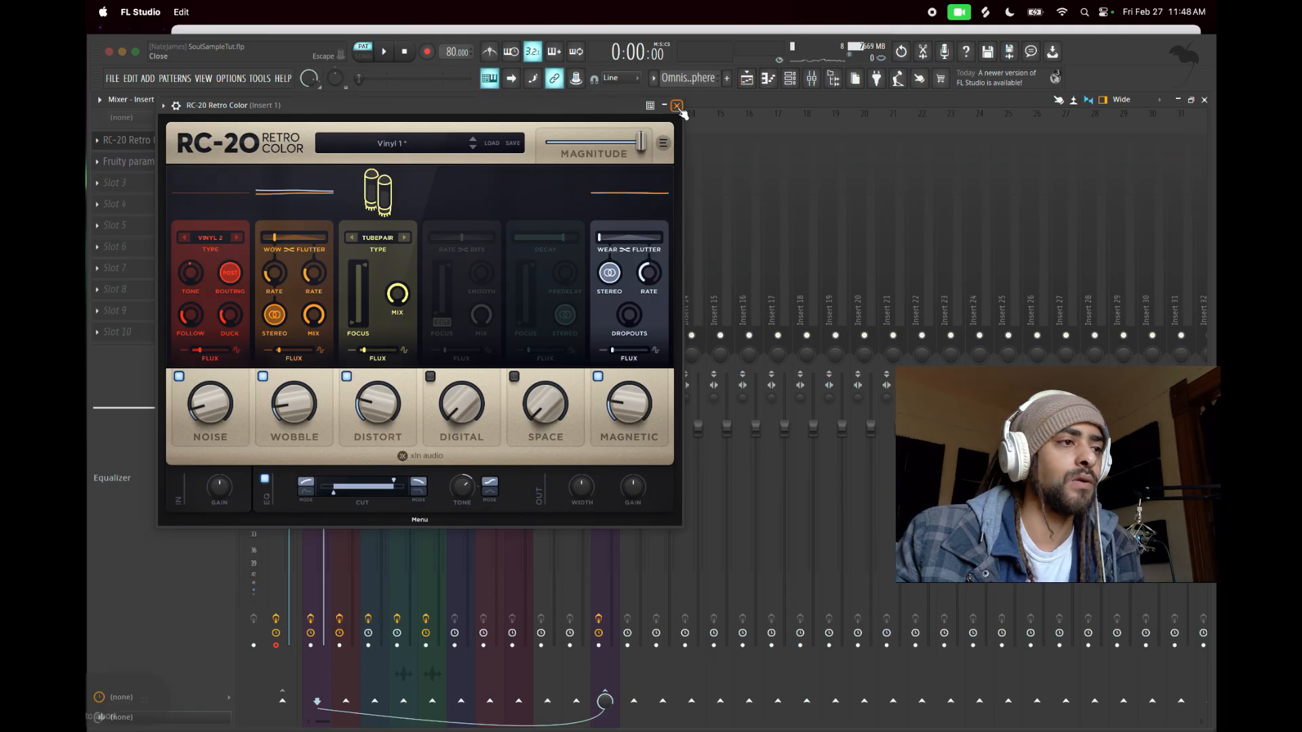
click(677, 106)
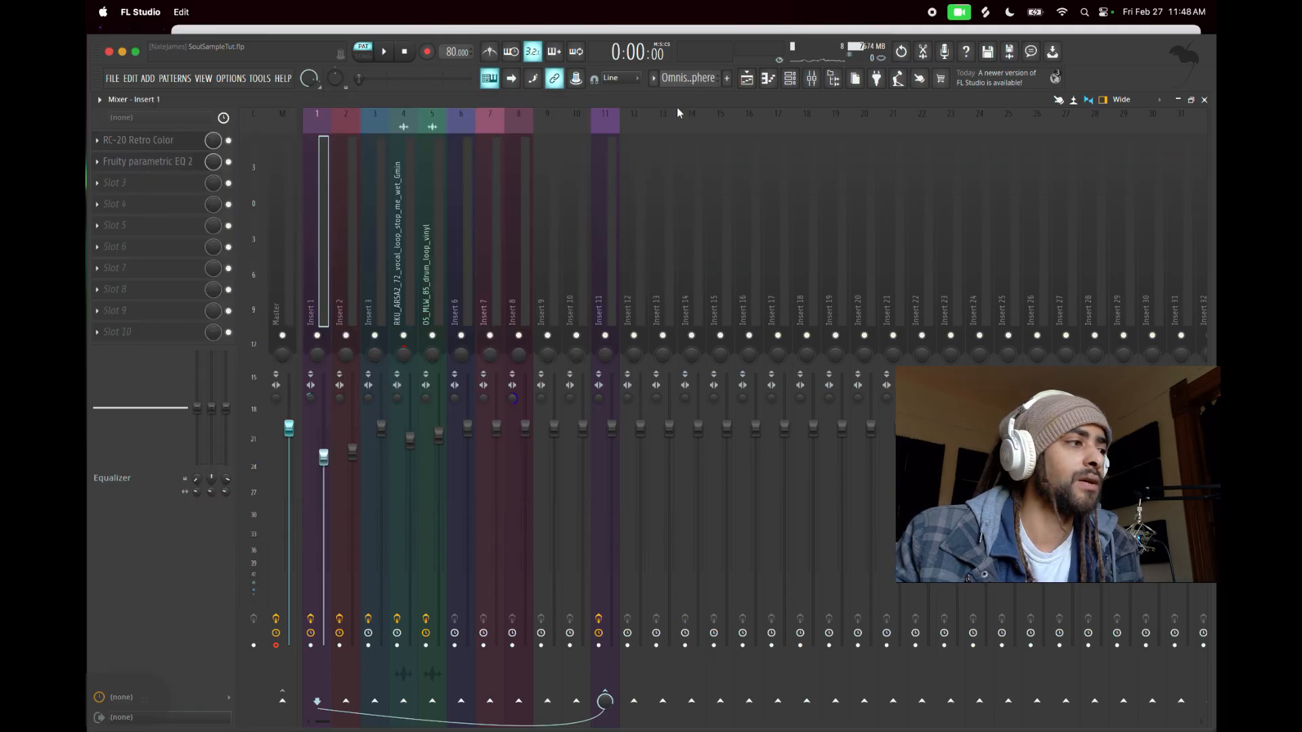
click(175, 162)
click(634, 215)
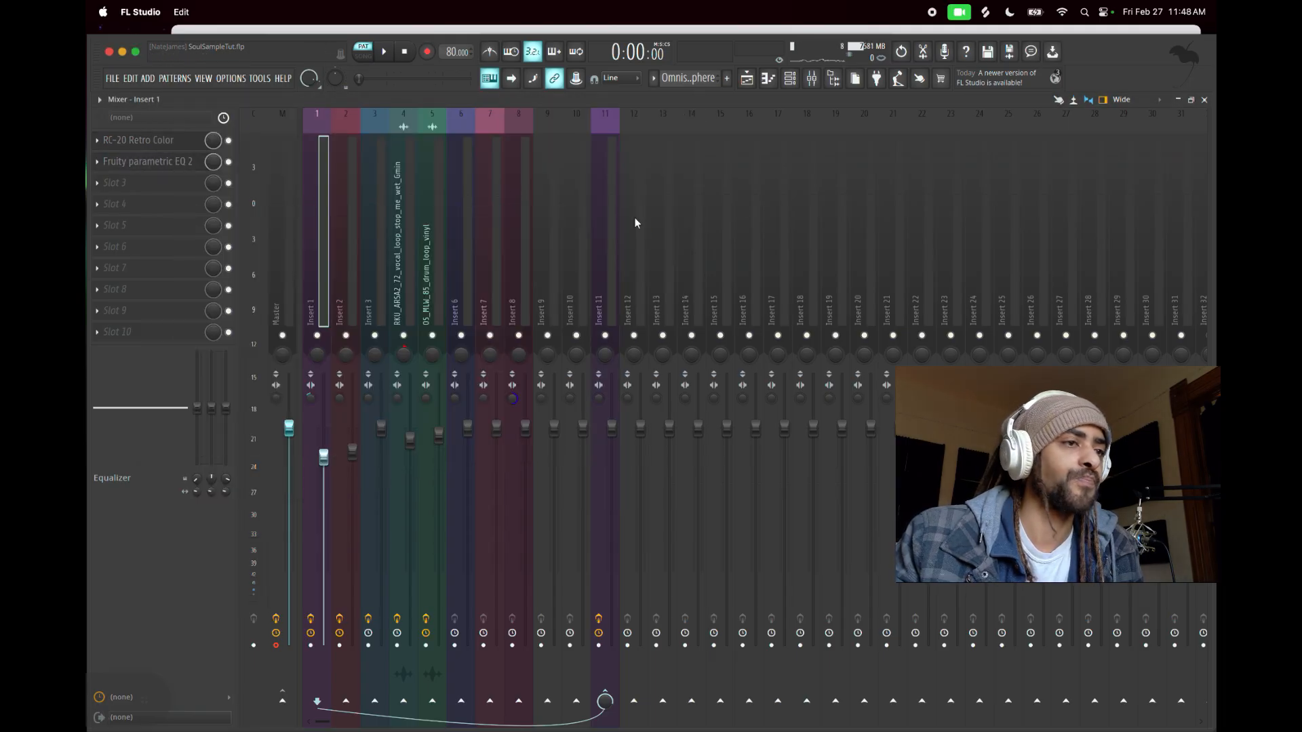
- Solo playlist Track 2 and play its KCE 2 Pads pattern in the piano roll
key(F9)
key(F5)
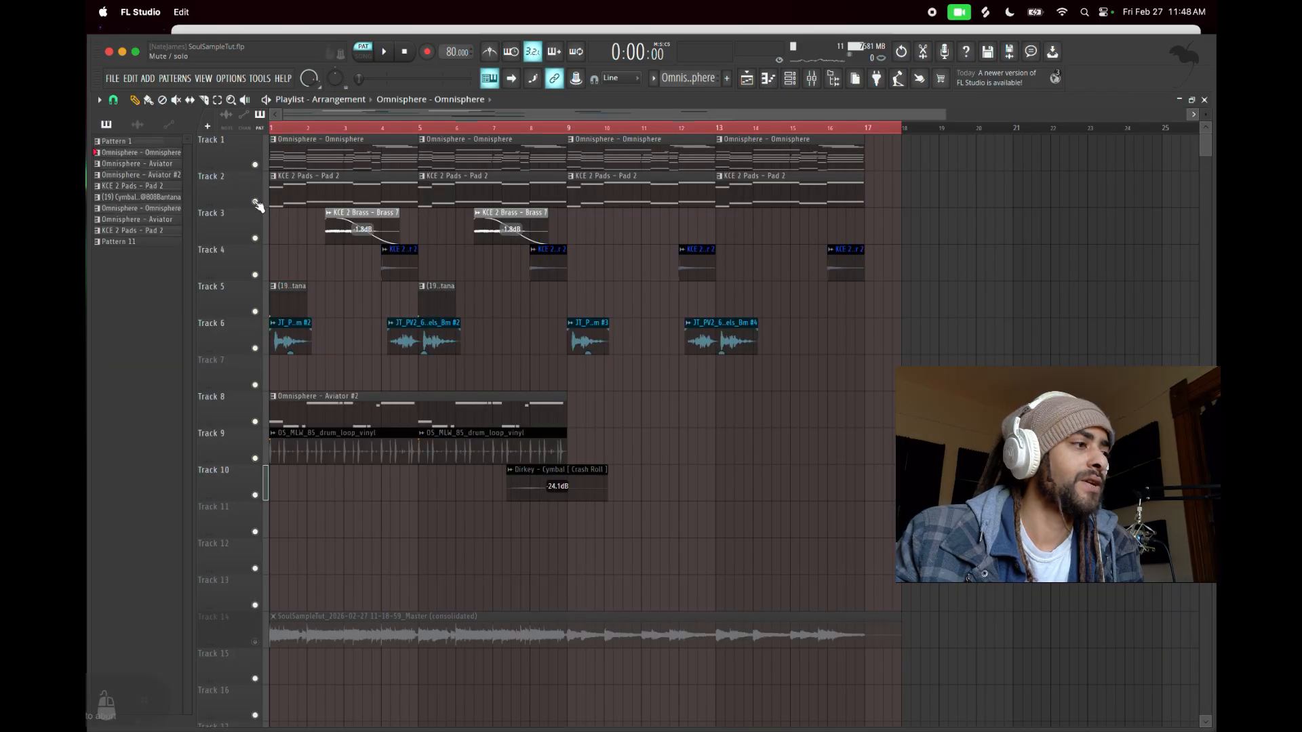
right_click(256, 202)
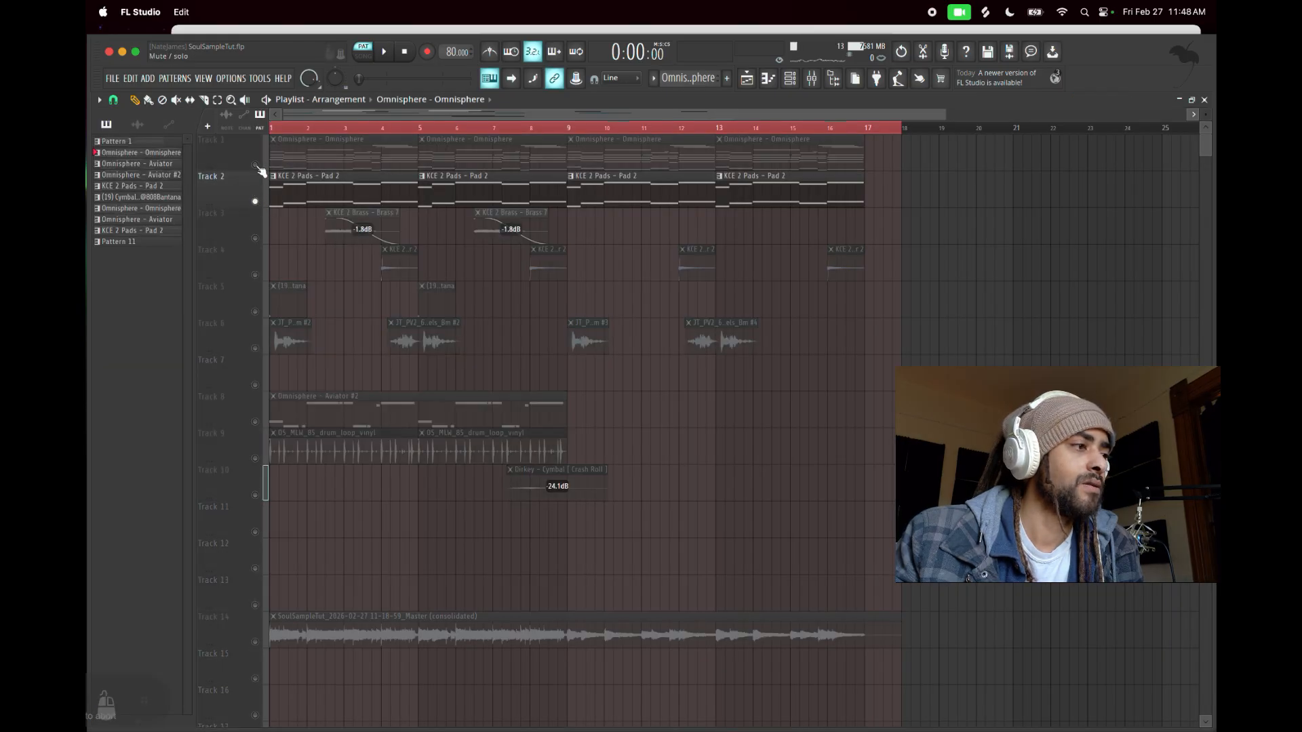
double_click(288, 189)
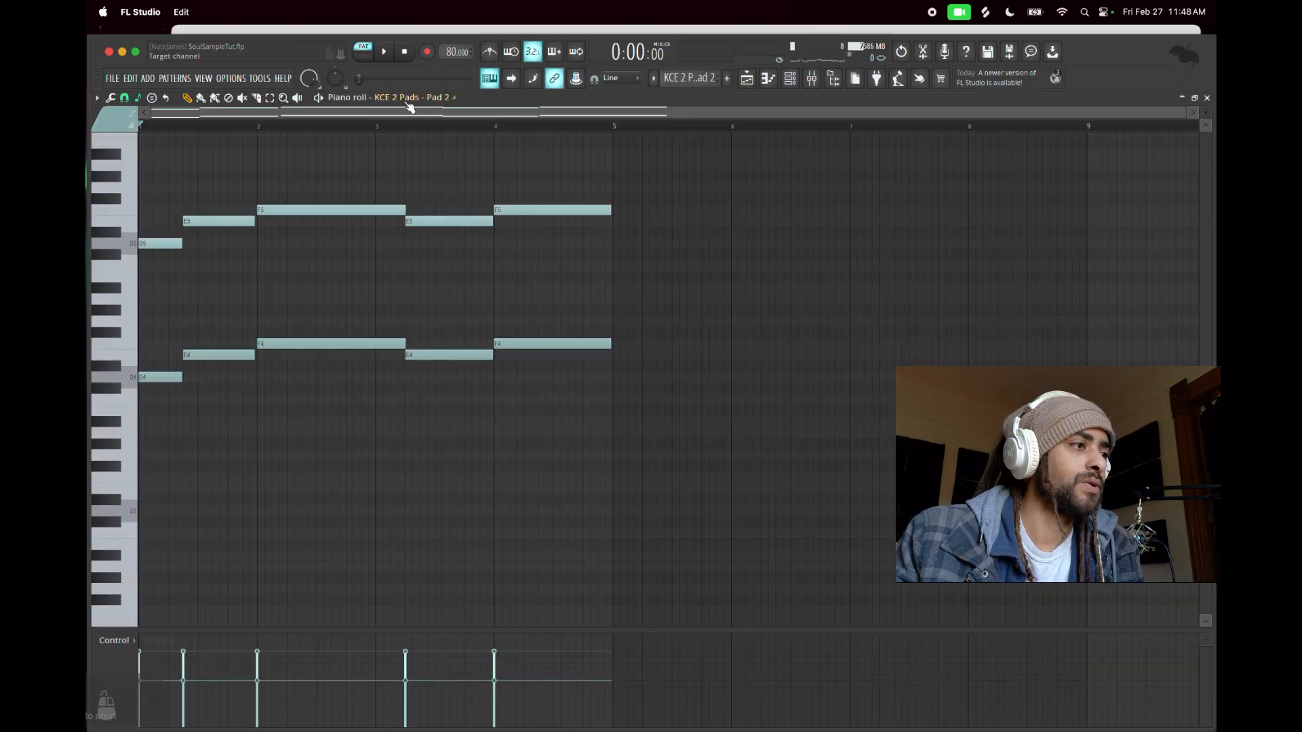
key(space)
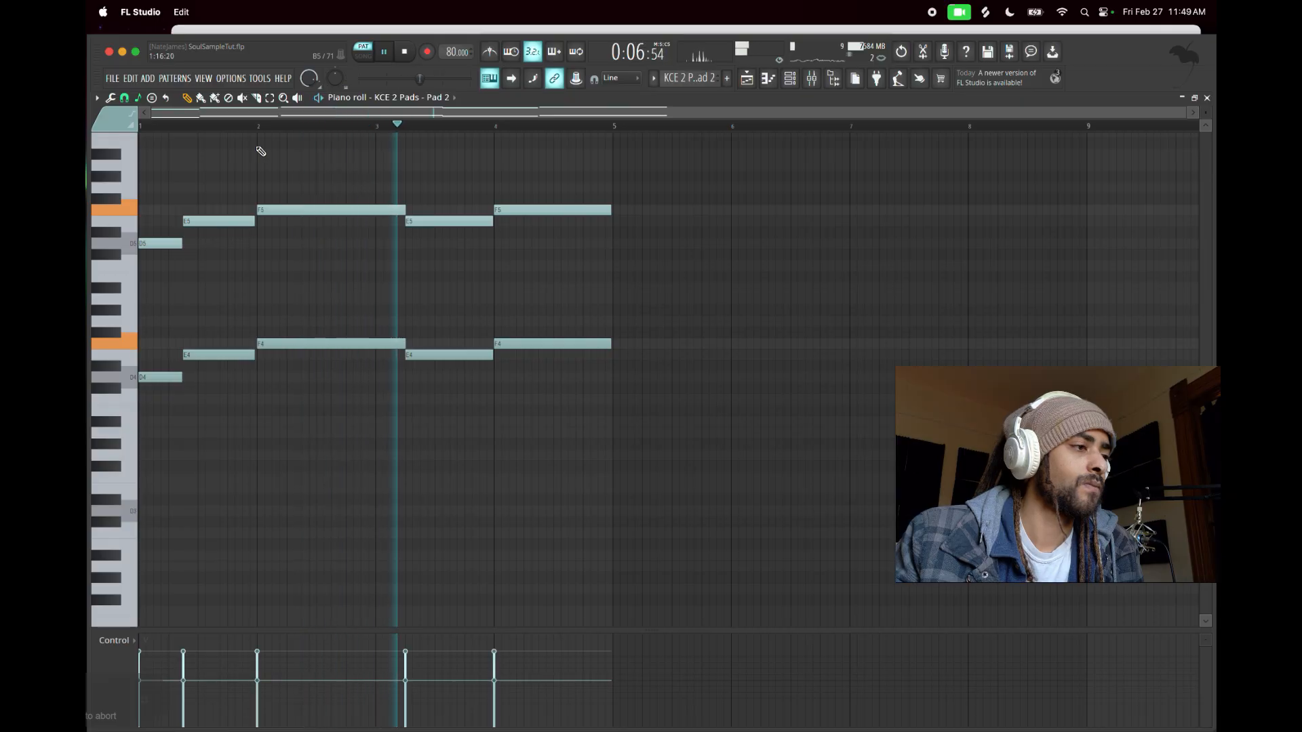
key(space)
- Enable Track 1 alongside the soloed Track 2 and play both together in song mode
key(F5)
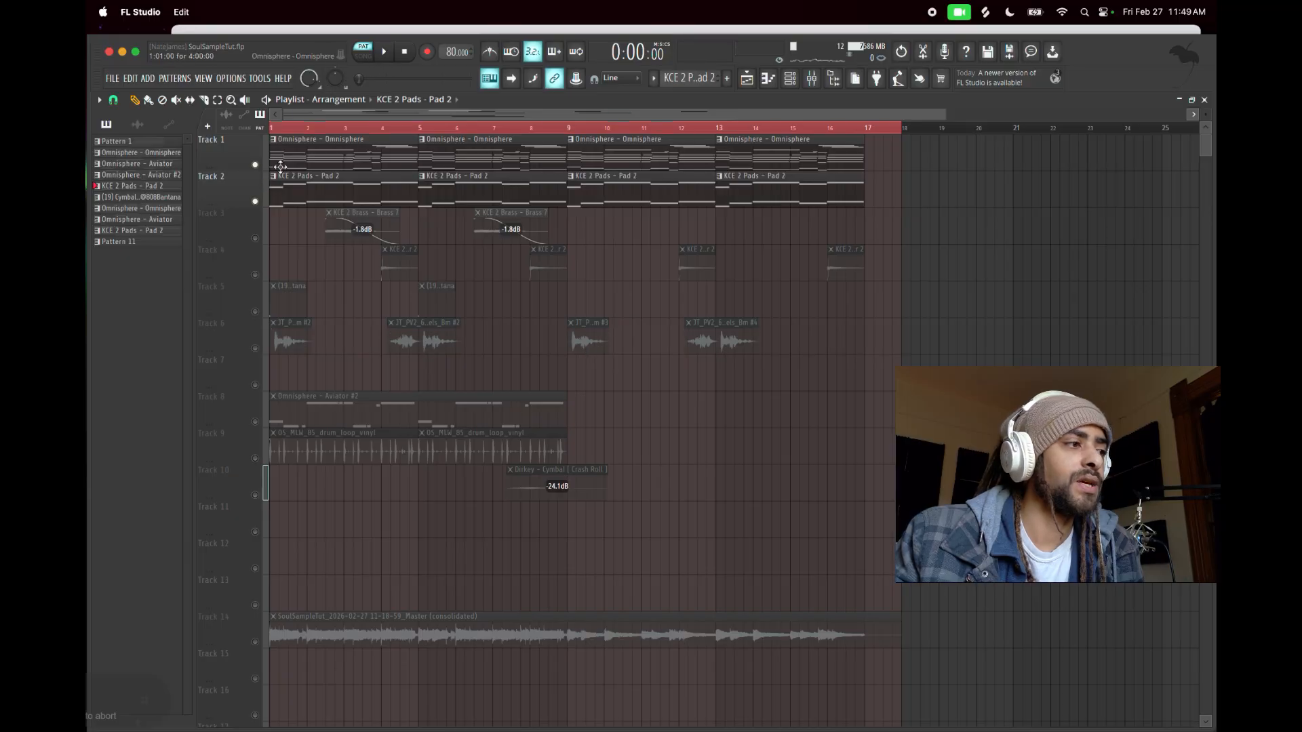
key(l)
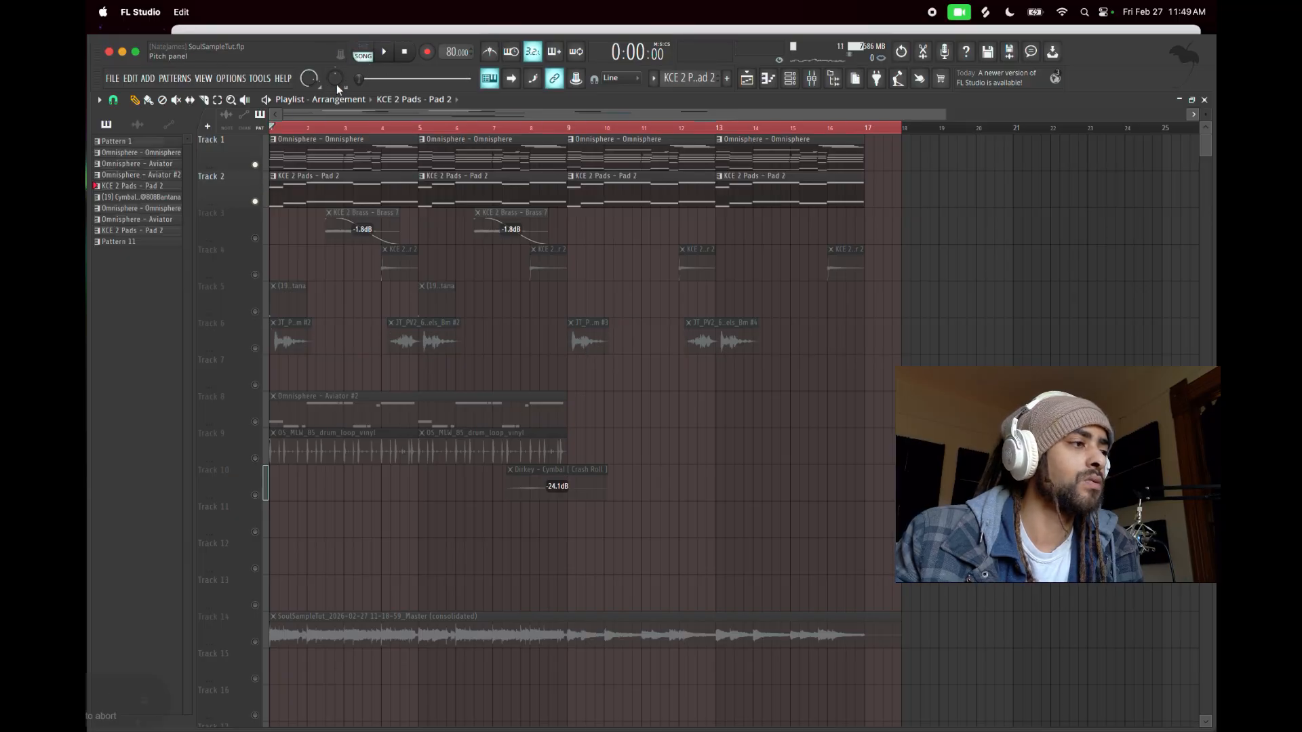
click(386, 54)
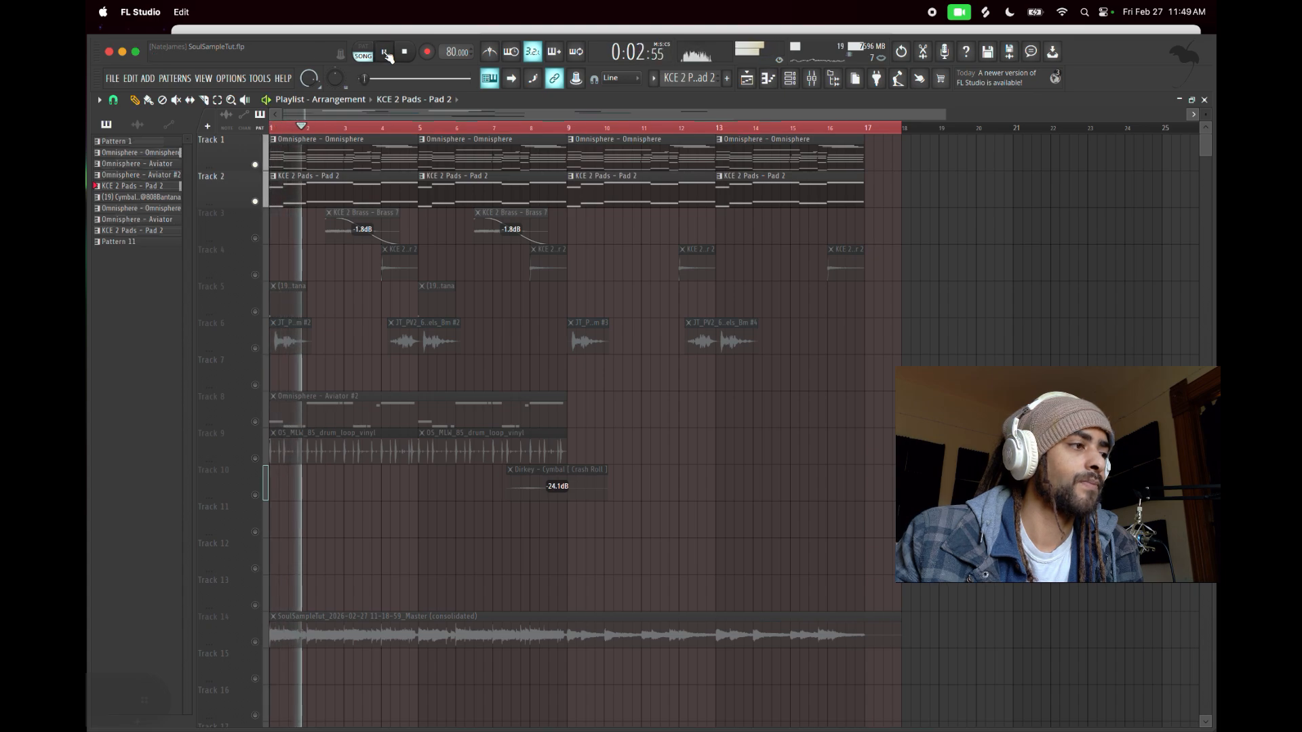
- Stop playback and examine the ValhallaVintageVerb and Fruity parametric EQ 2 settings on mixer Insert 2
click(213, 80)
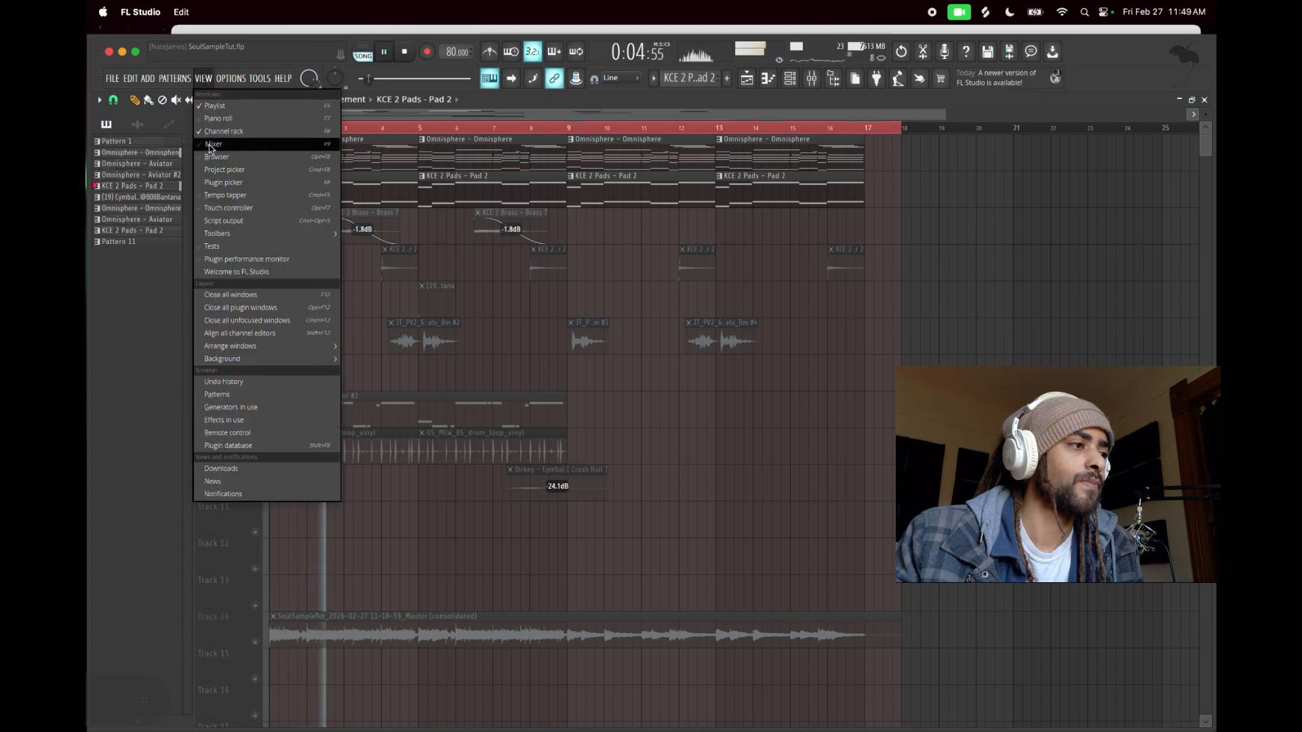
click(214, 144)
key(space)
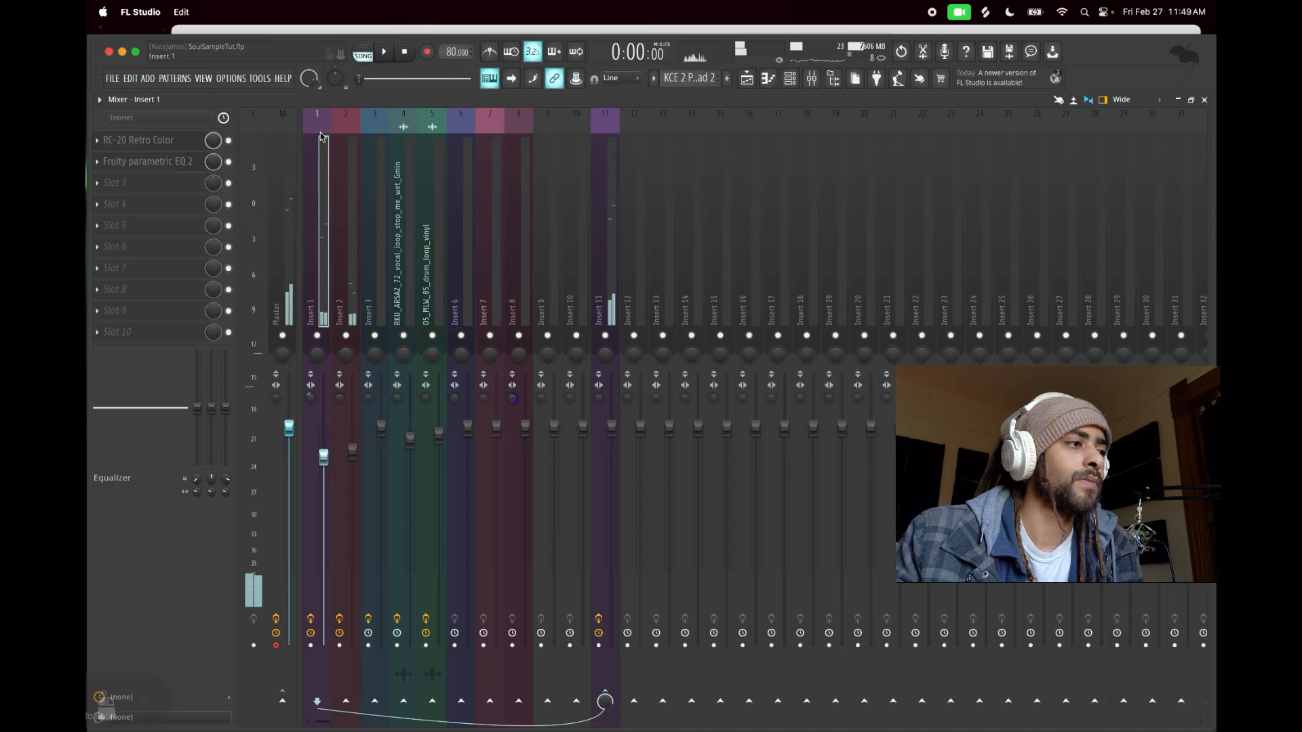
click(346, 124)
click(147, 150)
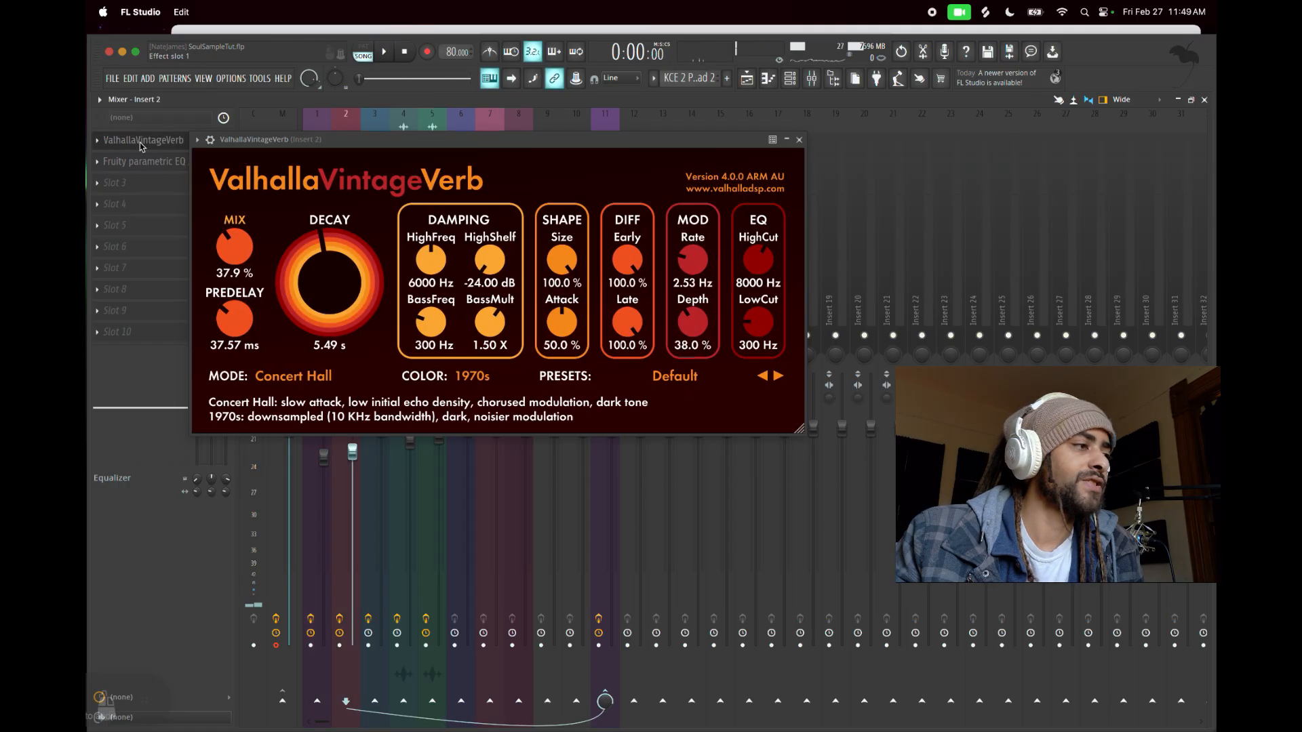
click(803, 139)
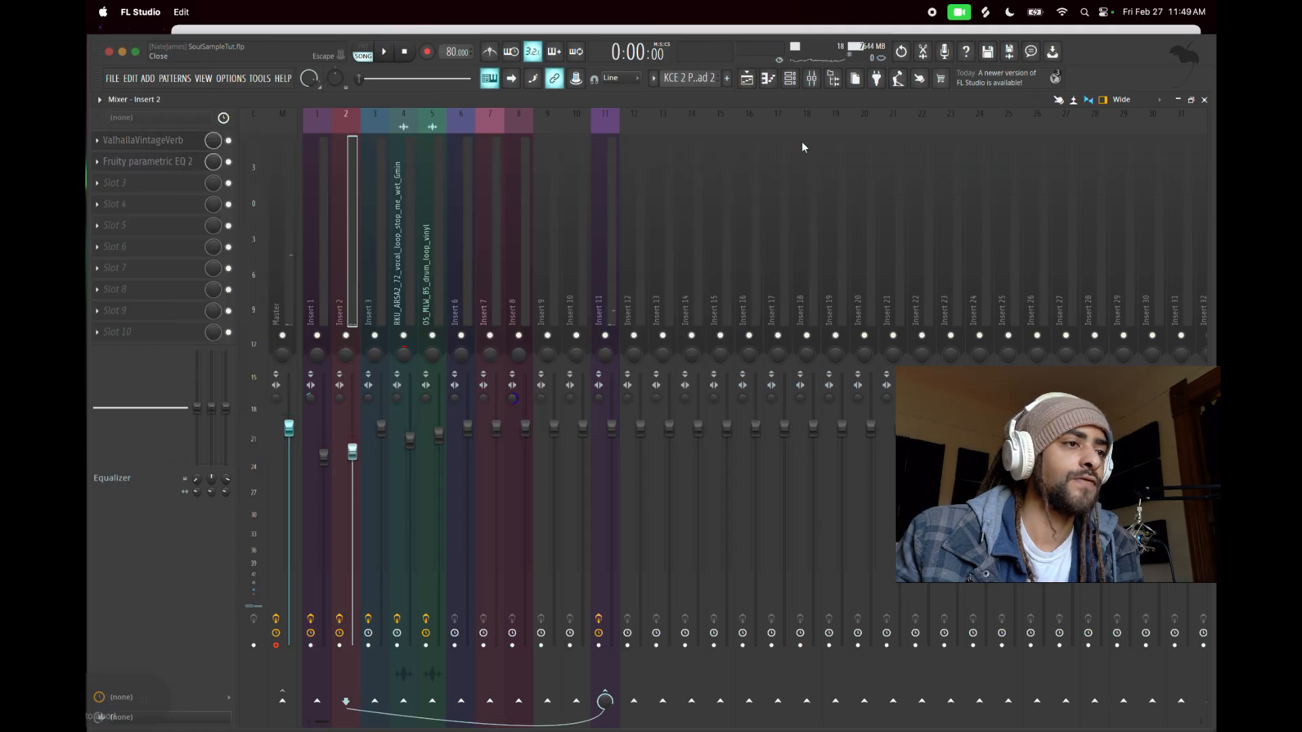
click(180, 163)
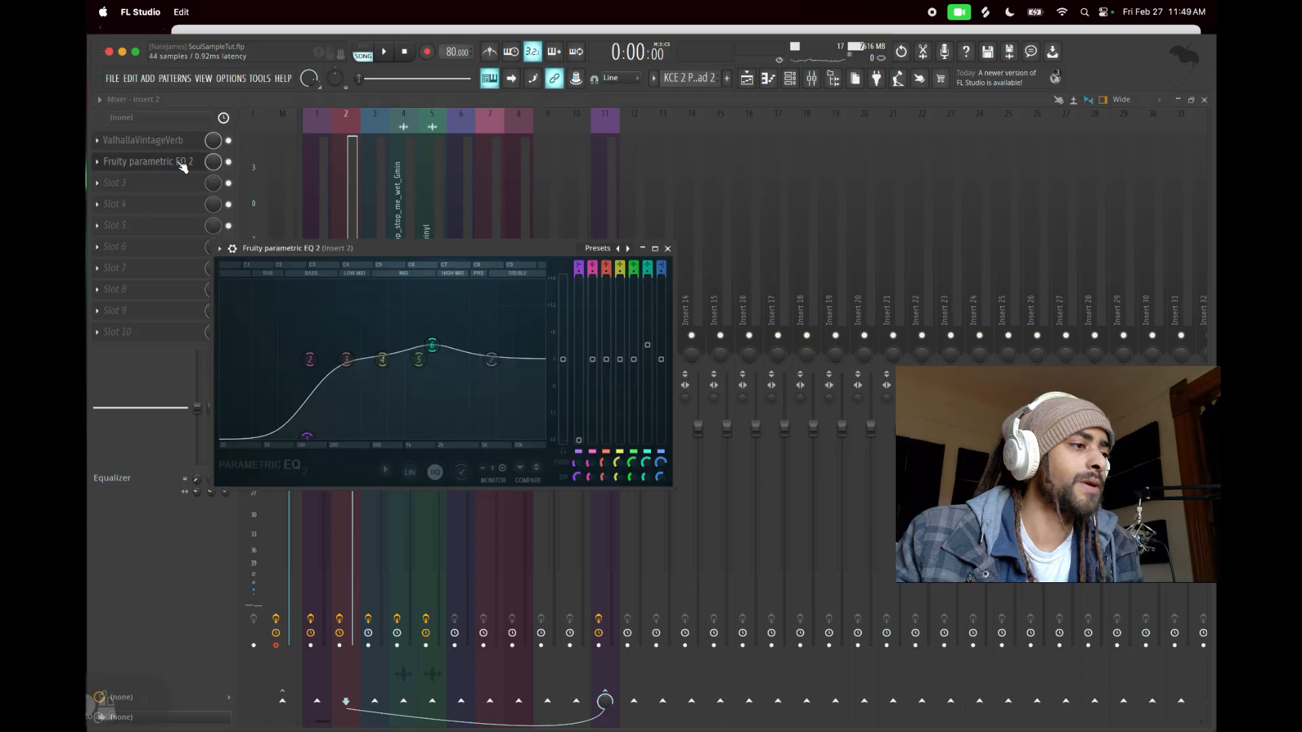
click(668, 248)
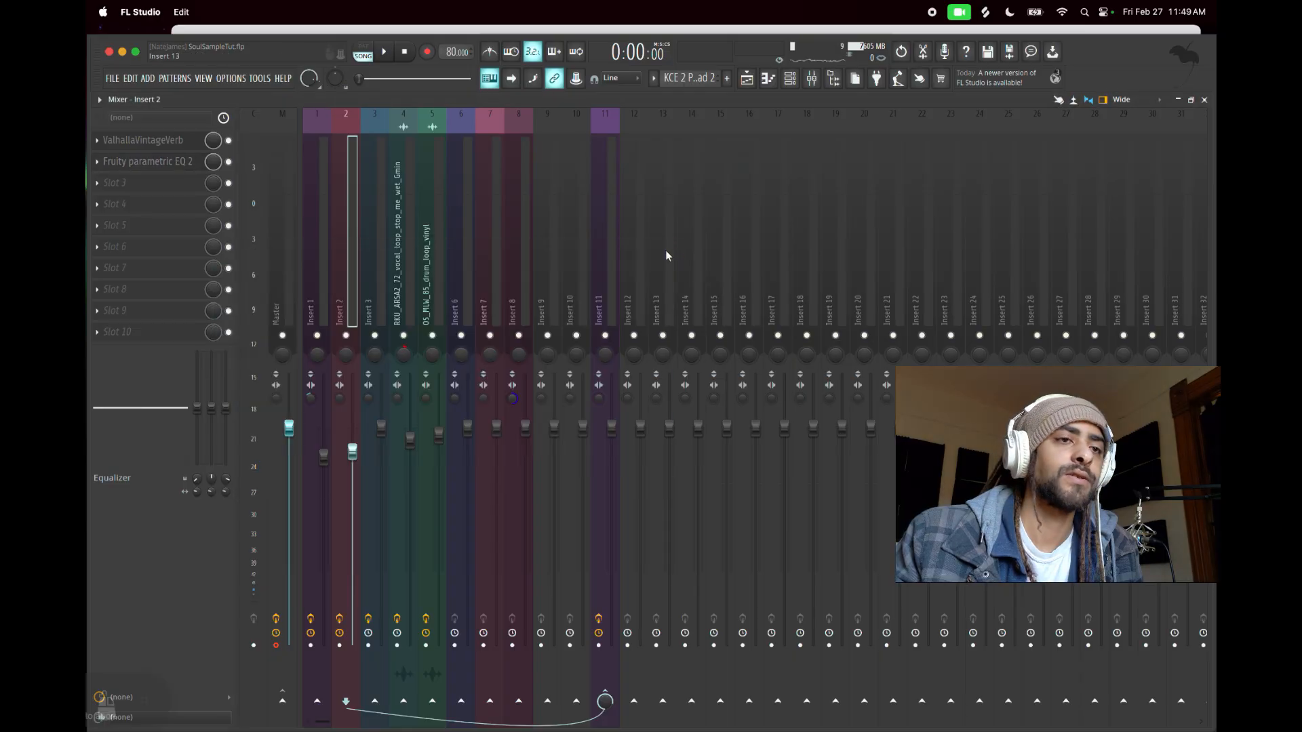
- Enable playlist Tracks 3, 4 and 5 alongside Tracks 1 and 2 and play them together in song mode
click(1204, 100)
click(255, 275)
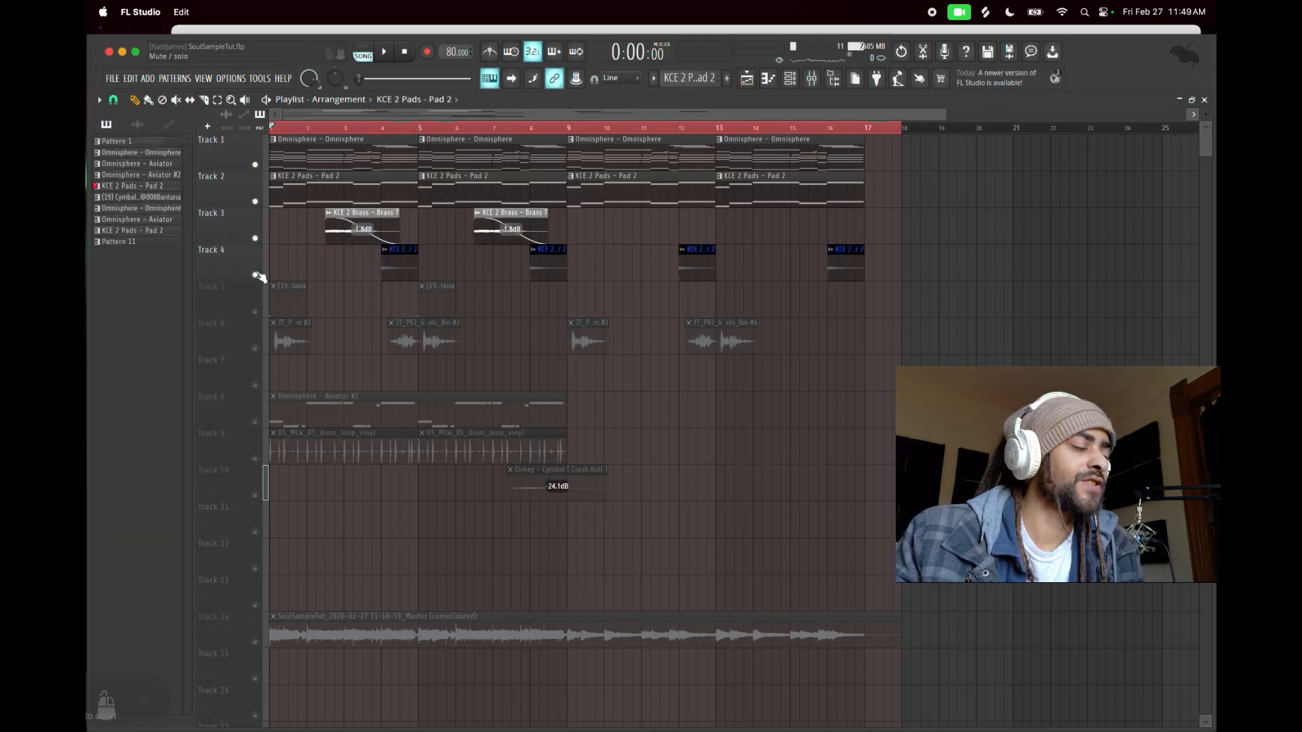
click(255, 311)
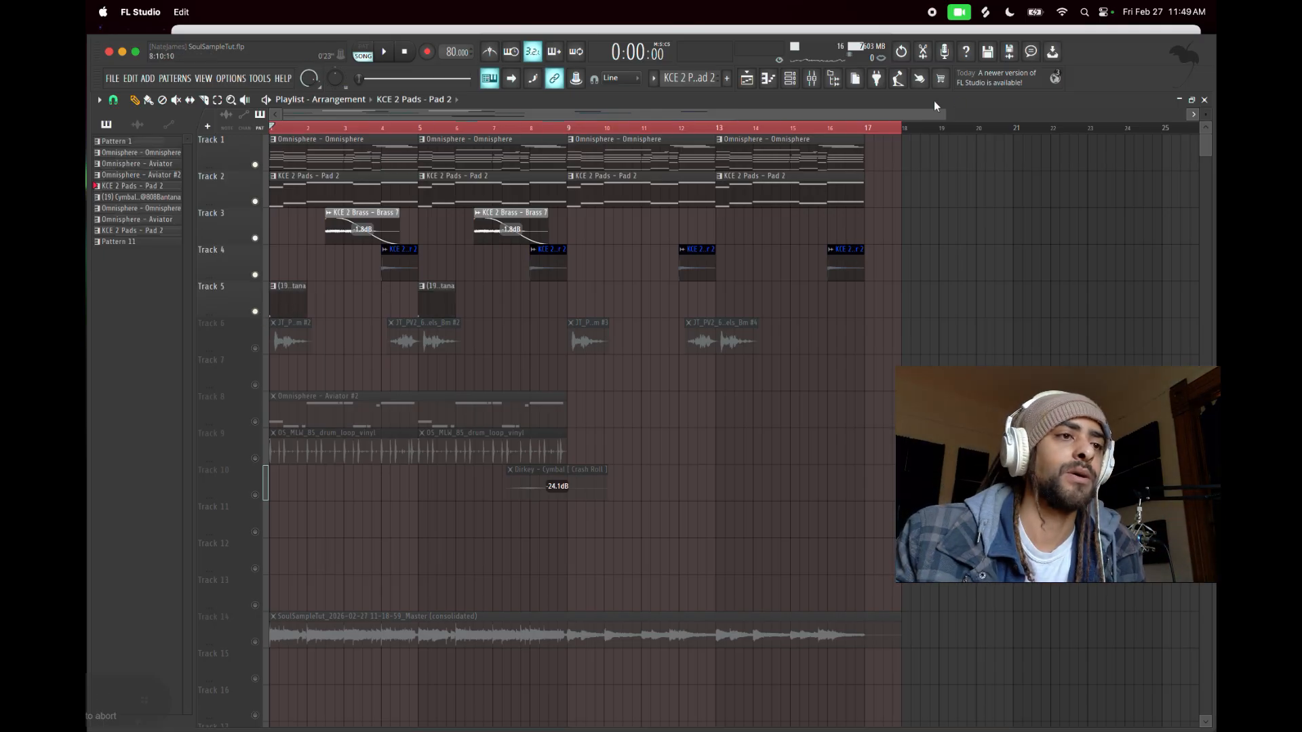
drag(943, 107, 722, 108)
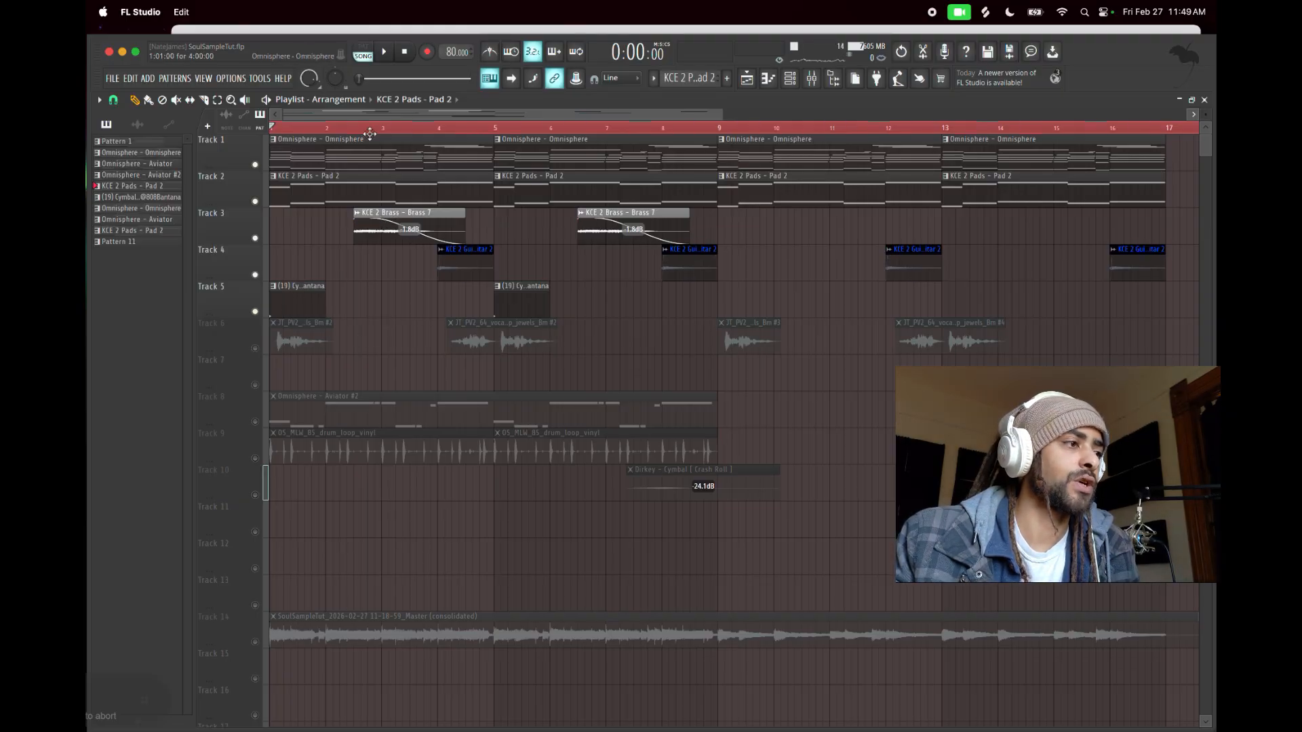
click(383, 54)
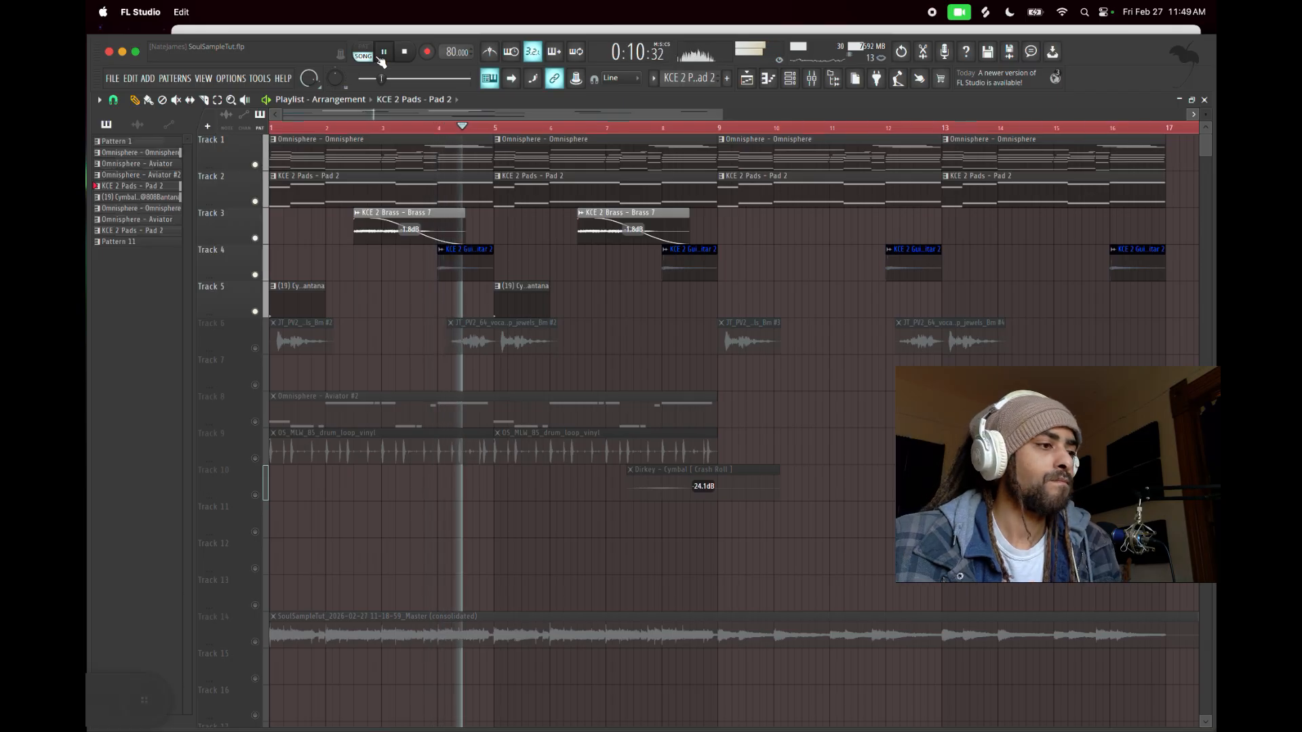
click(382, 54)
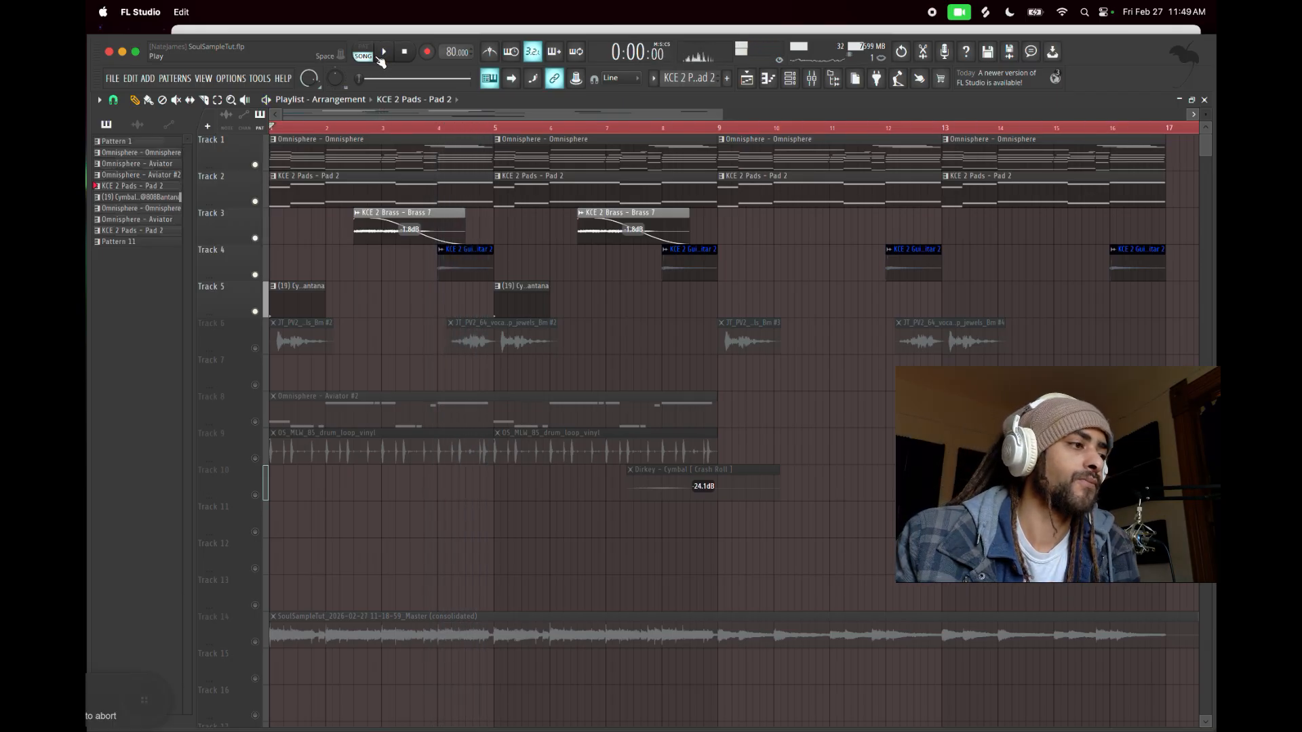
- Examine Track 5's cymbals pattern in the piano roll and check mixer inserts 3 to 8 for effects
double_click(305, 300)
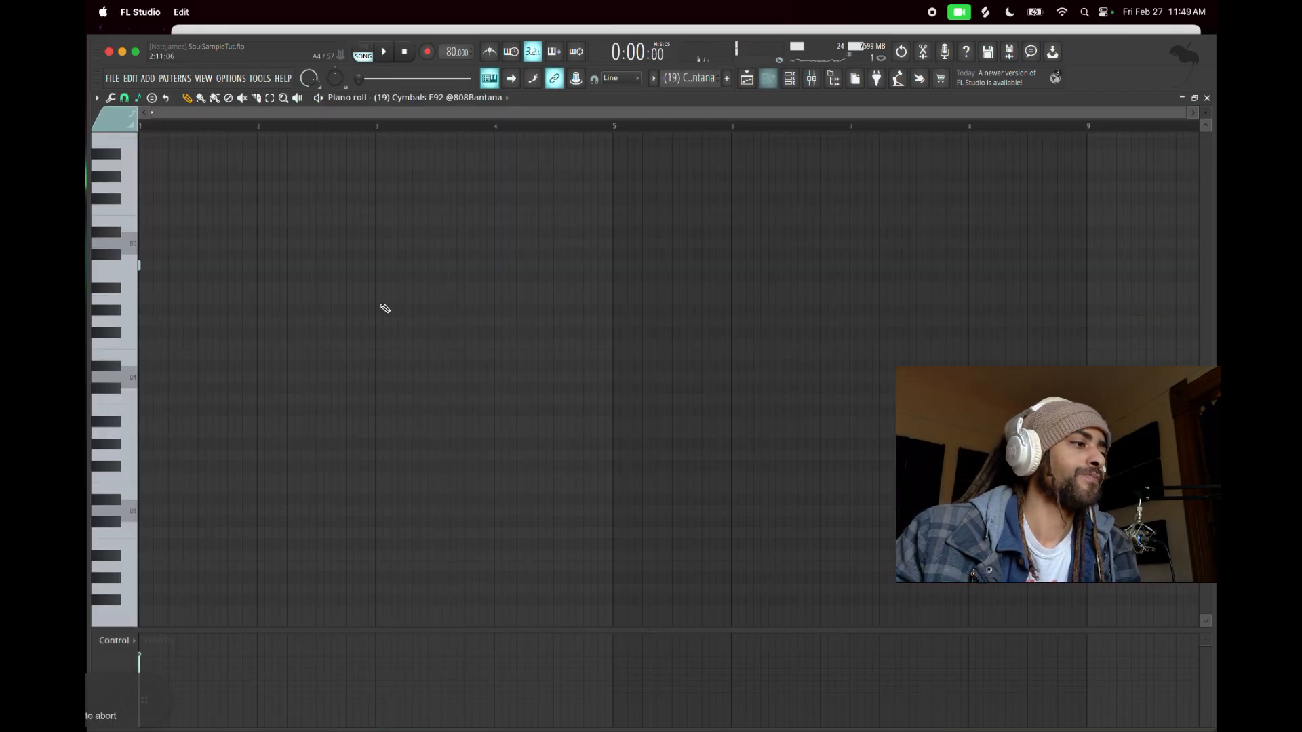
click(193, 79)
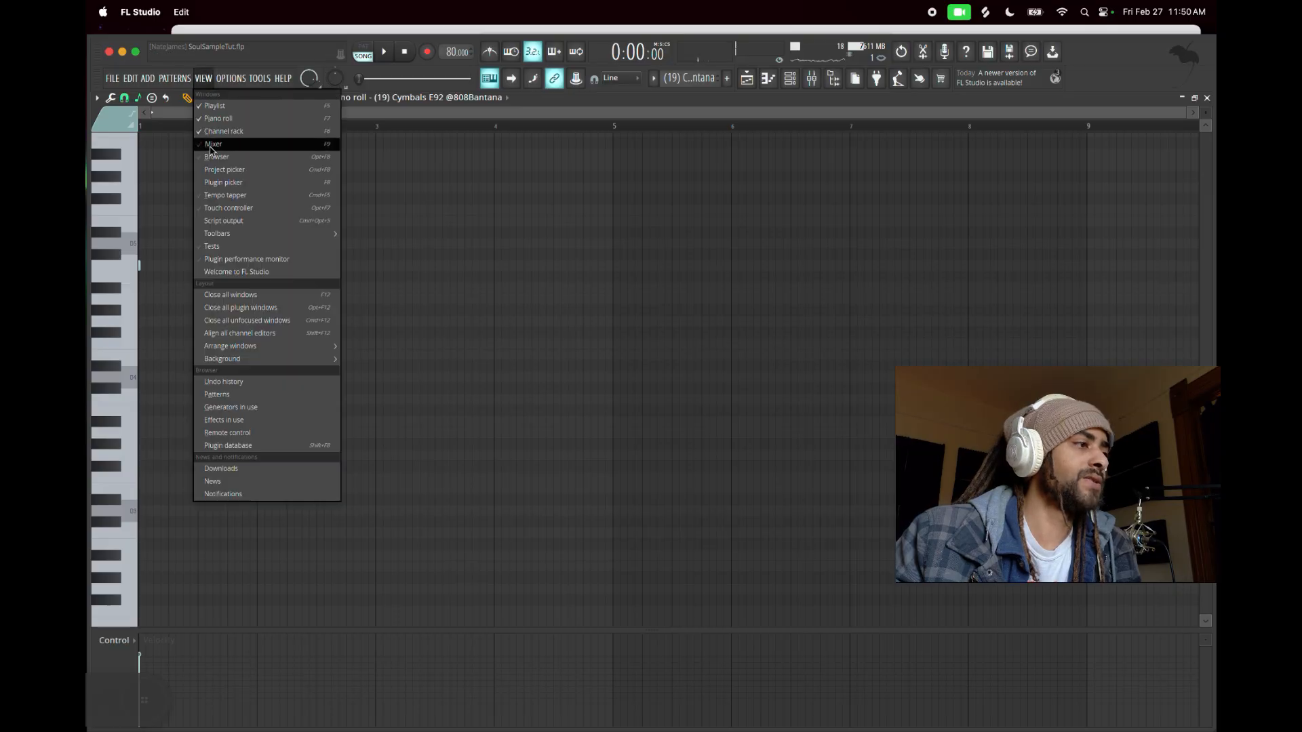
click(210, 142)
click(372, 127)
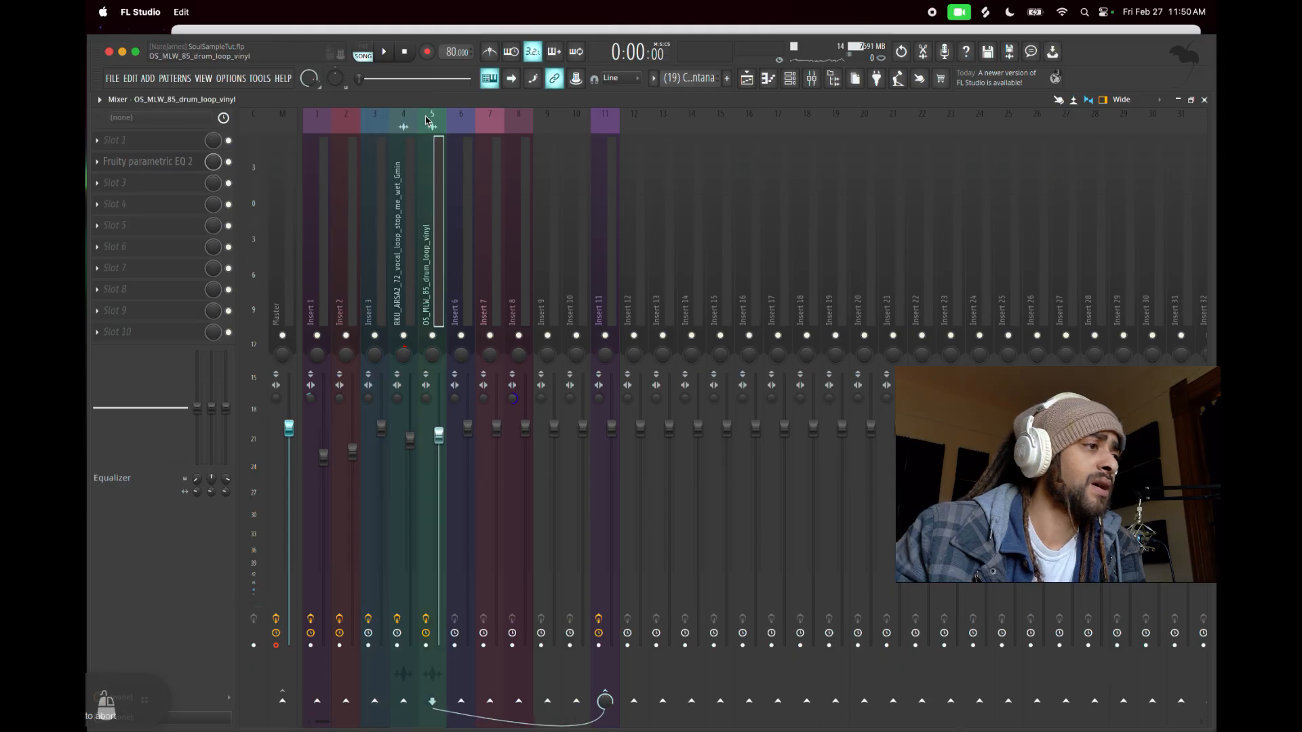
click(404, 122)
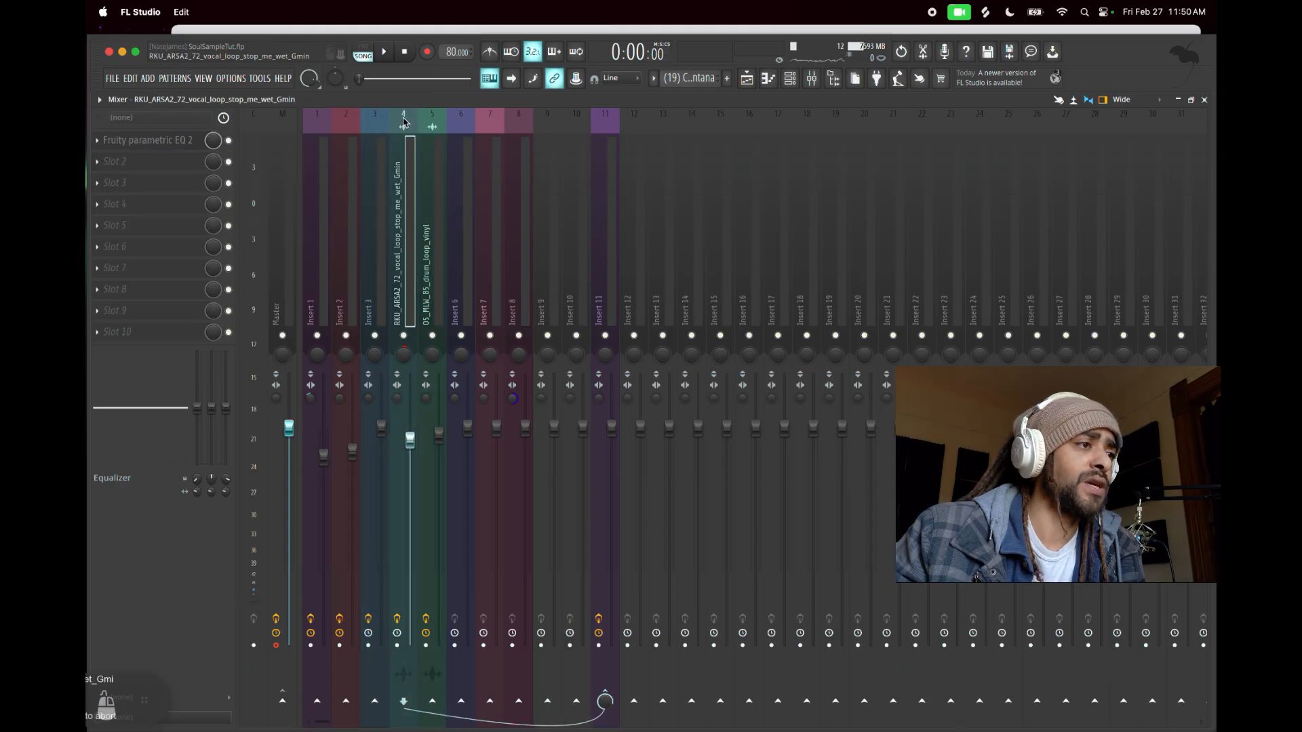
click(466, 128)
click(489, 127)
click(512, 127)
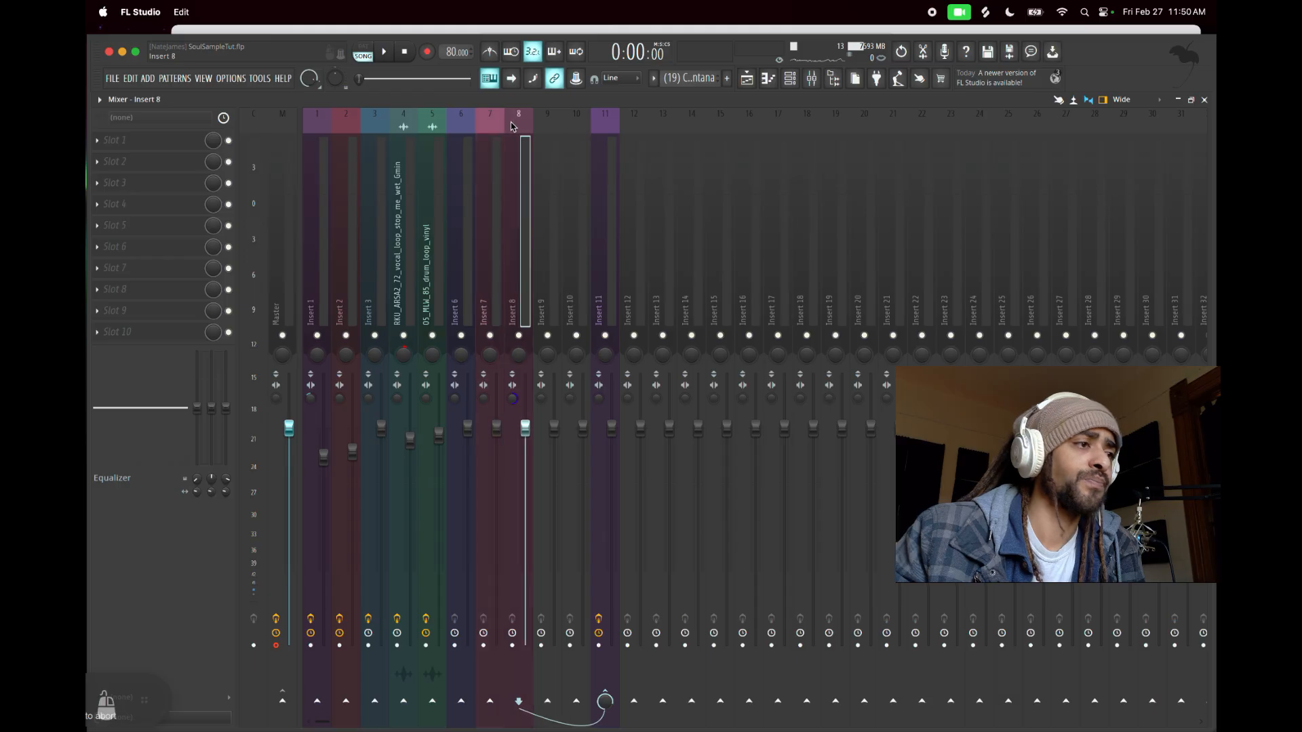
click(1205, 100)
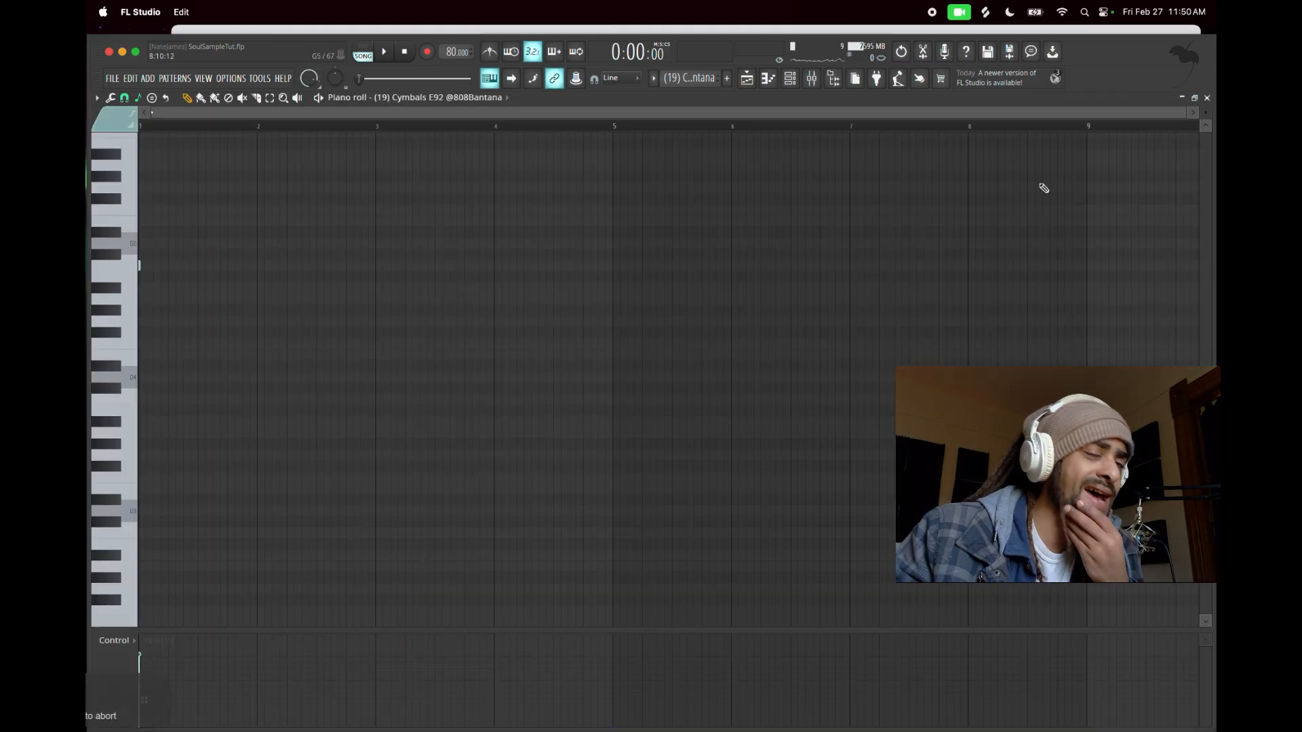
click(1207, 98)
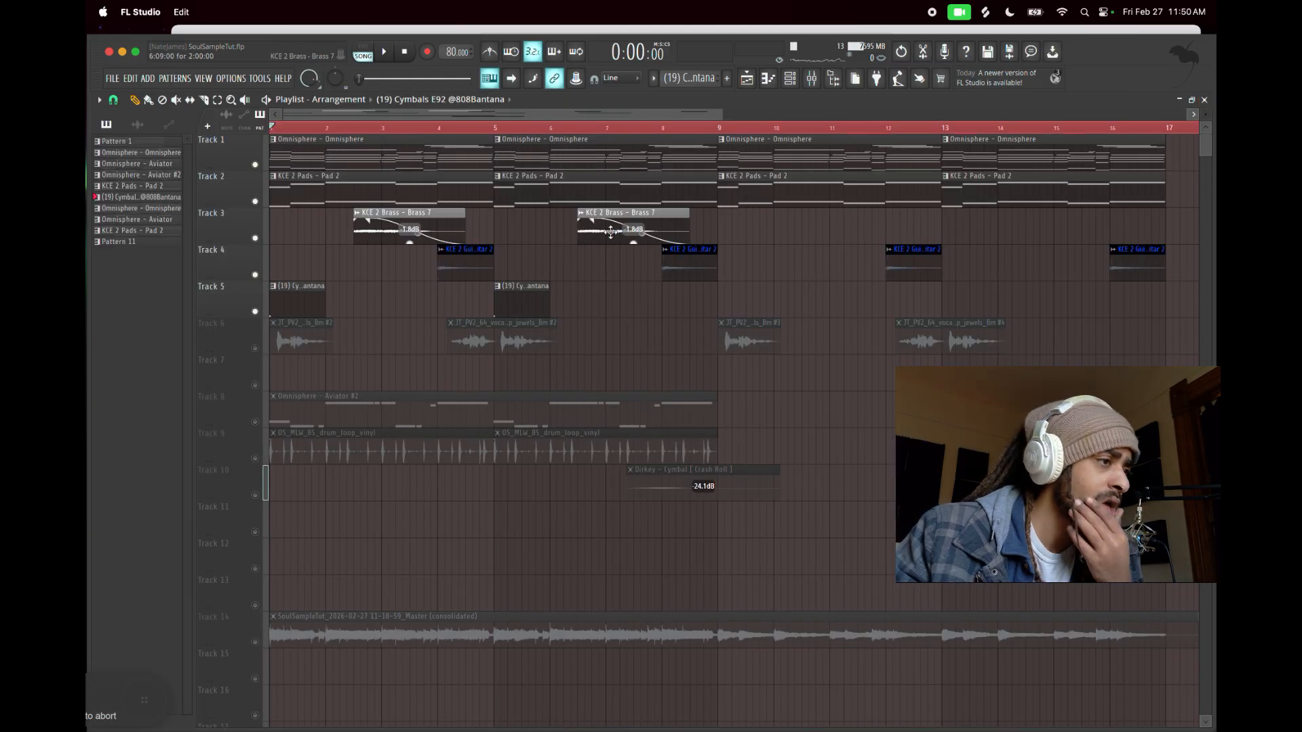
- Enable playlist Track 6 and examine the audio clip settings of its first JT_PV2_64_vocal_loop_jewels_Bm #2 clip
click(255, 348)
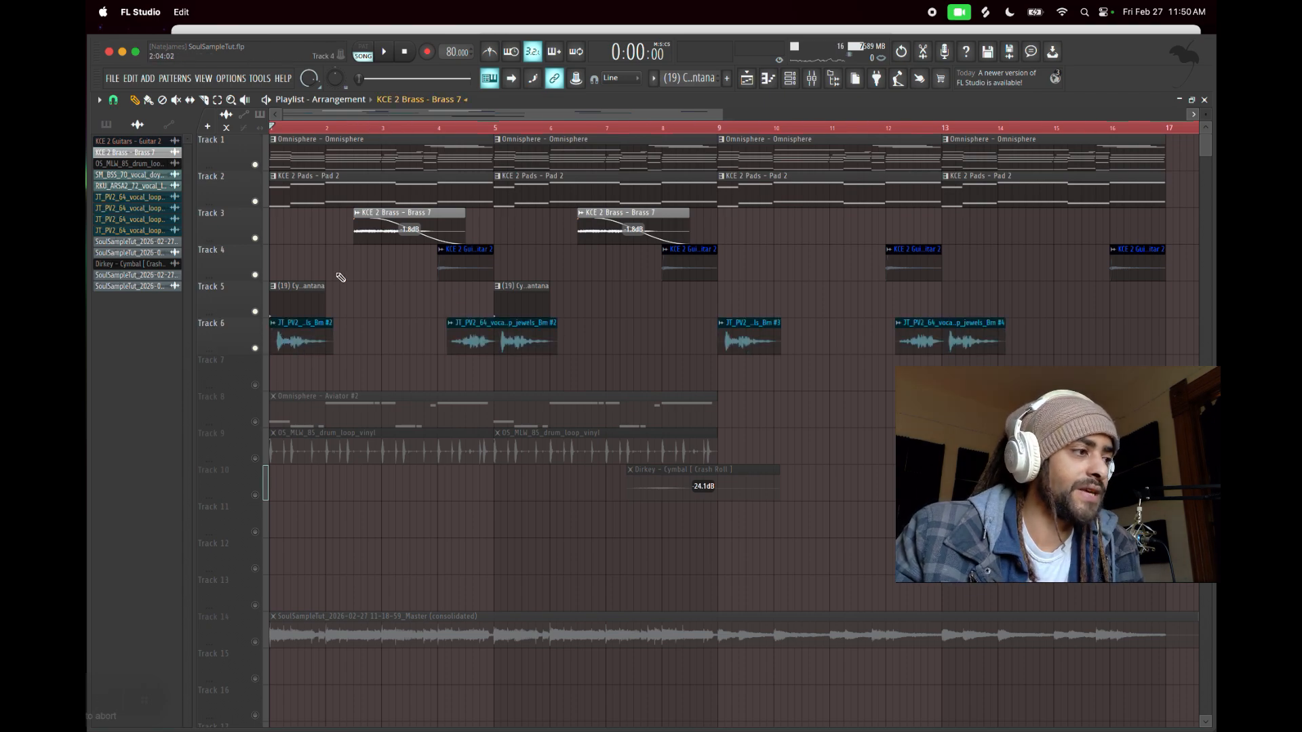
click(310, 324)
double_click(309, 324)
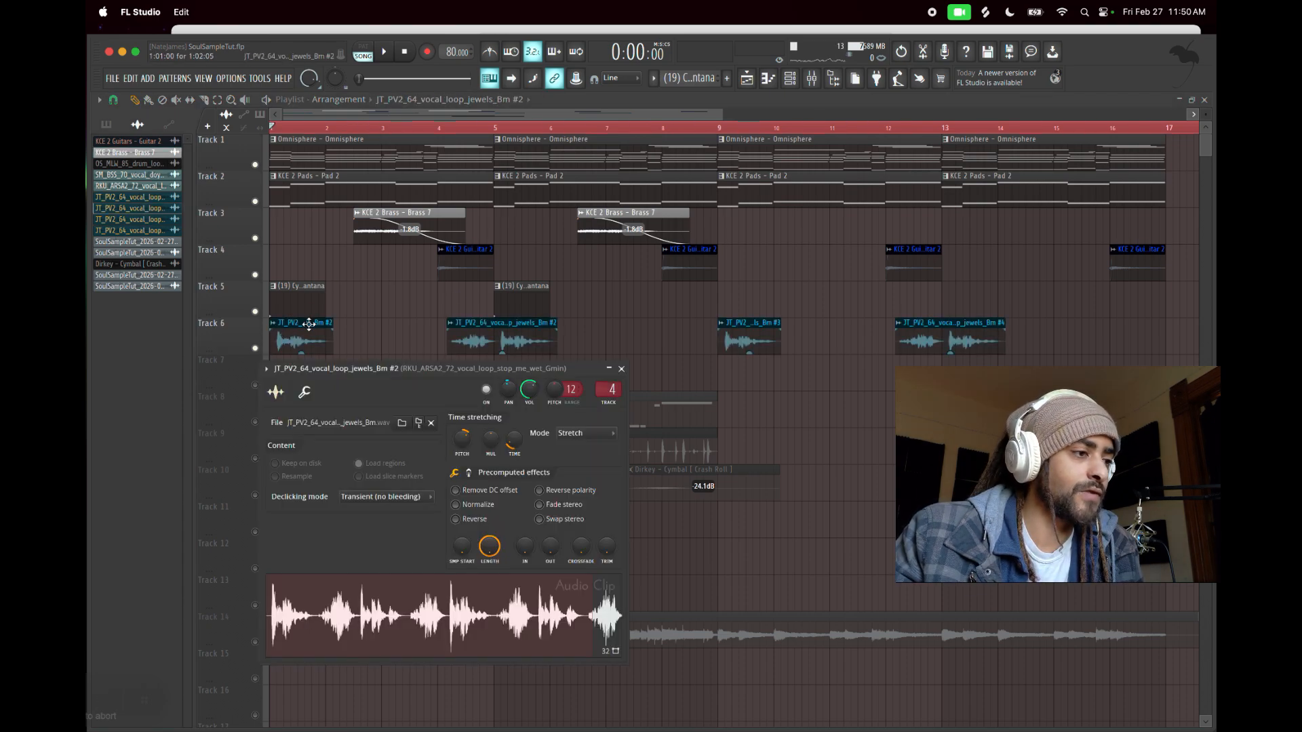
drag(547, 376, 540, 410)
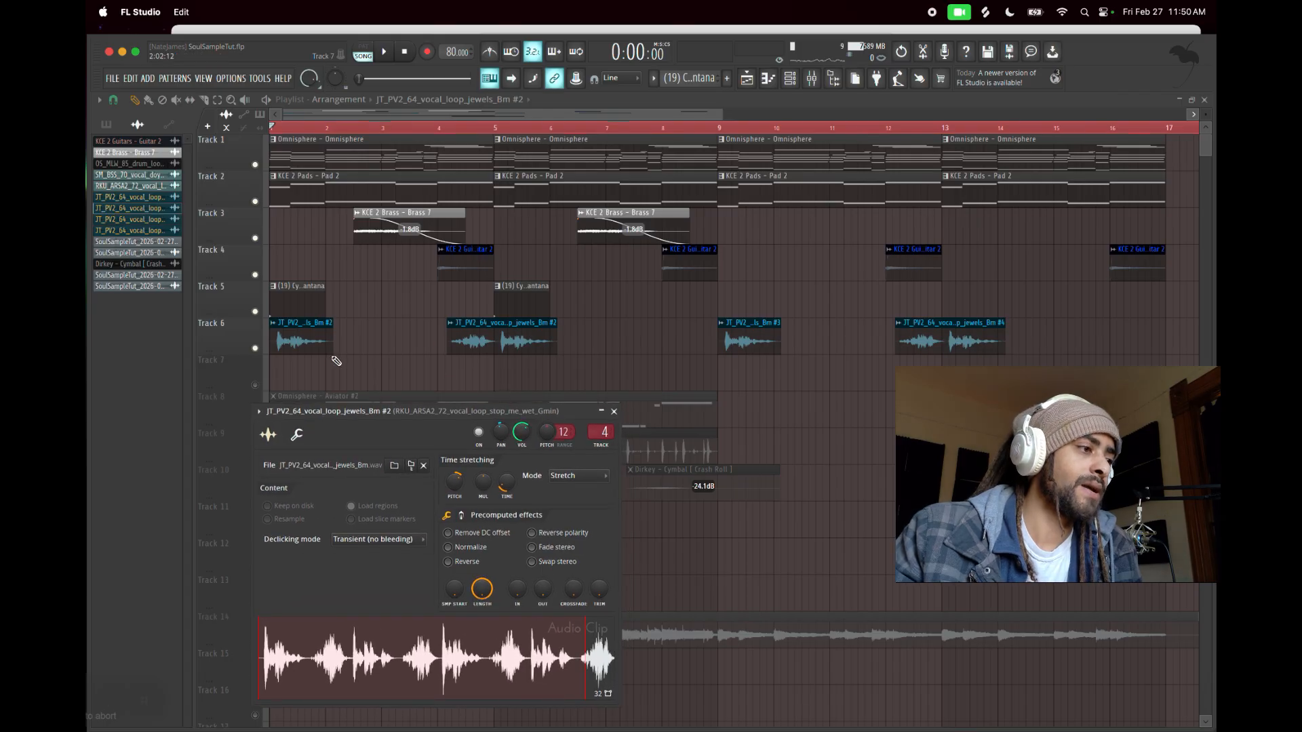
key(Escape)
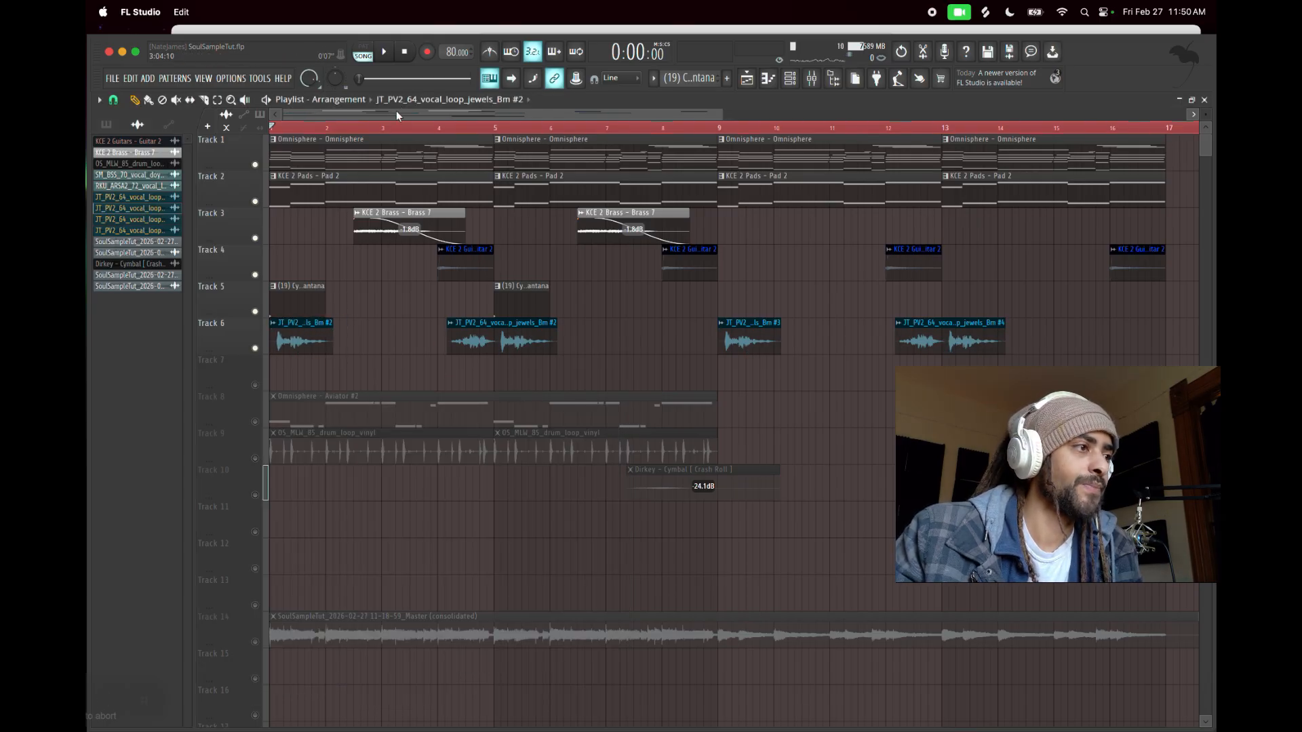
- Play Tracks 1 to 6 in song mode and reopen the first vocal clip's settings during playback
click(385, 54)
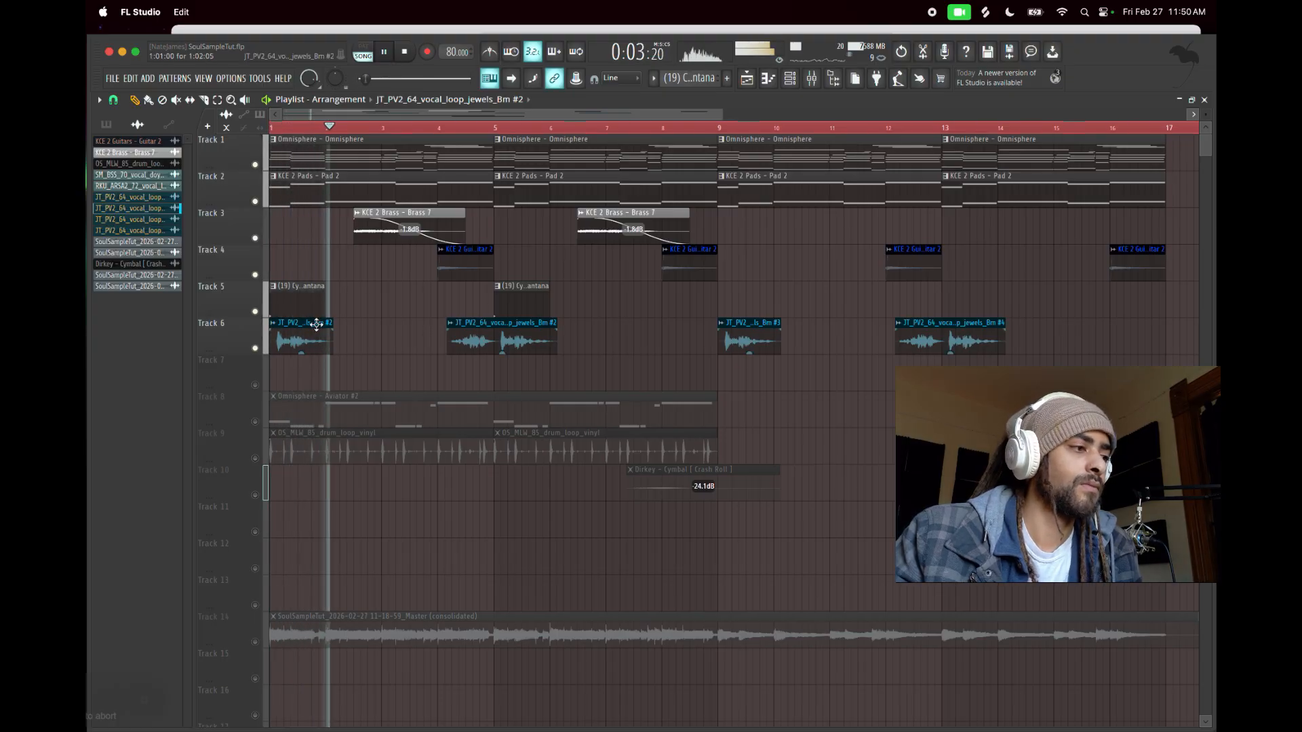
double_click(302, 339)
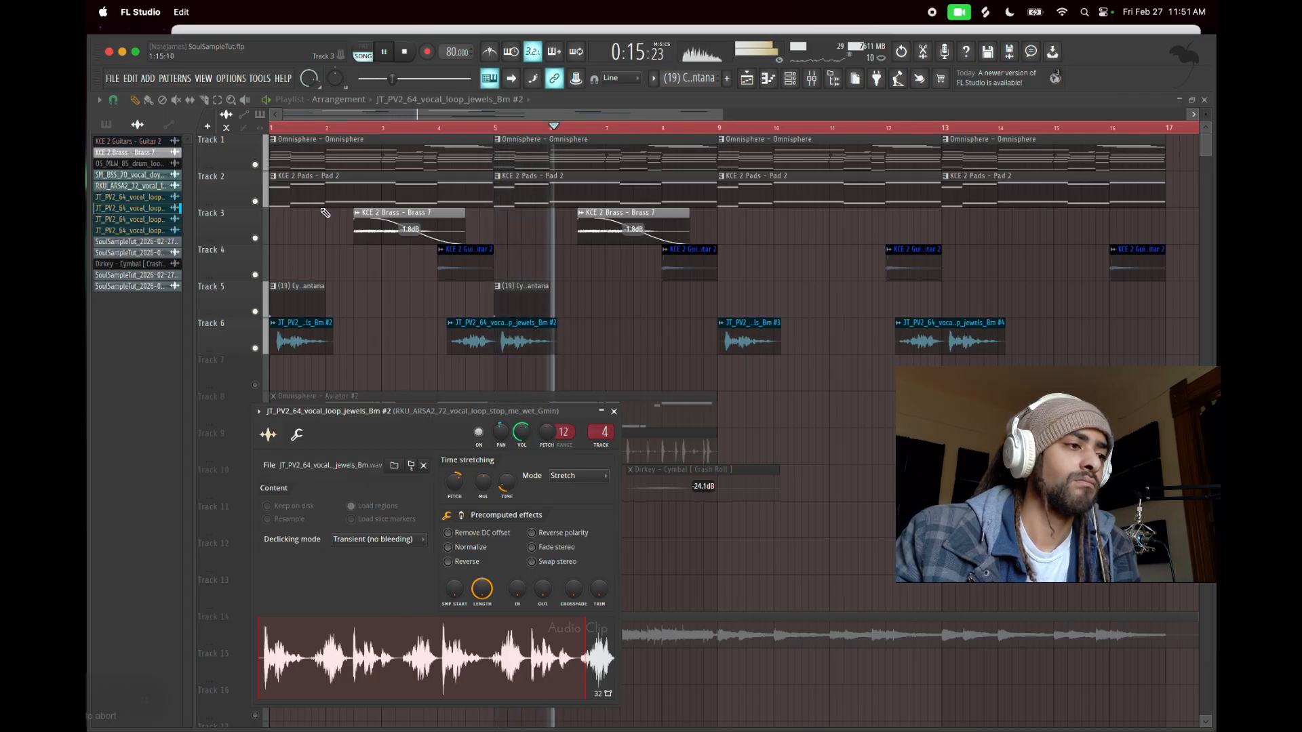
key(space)
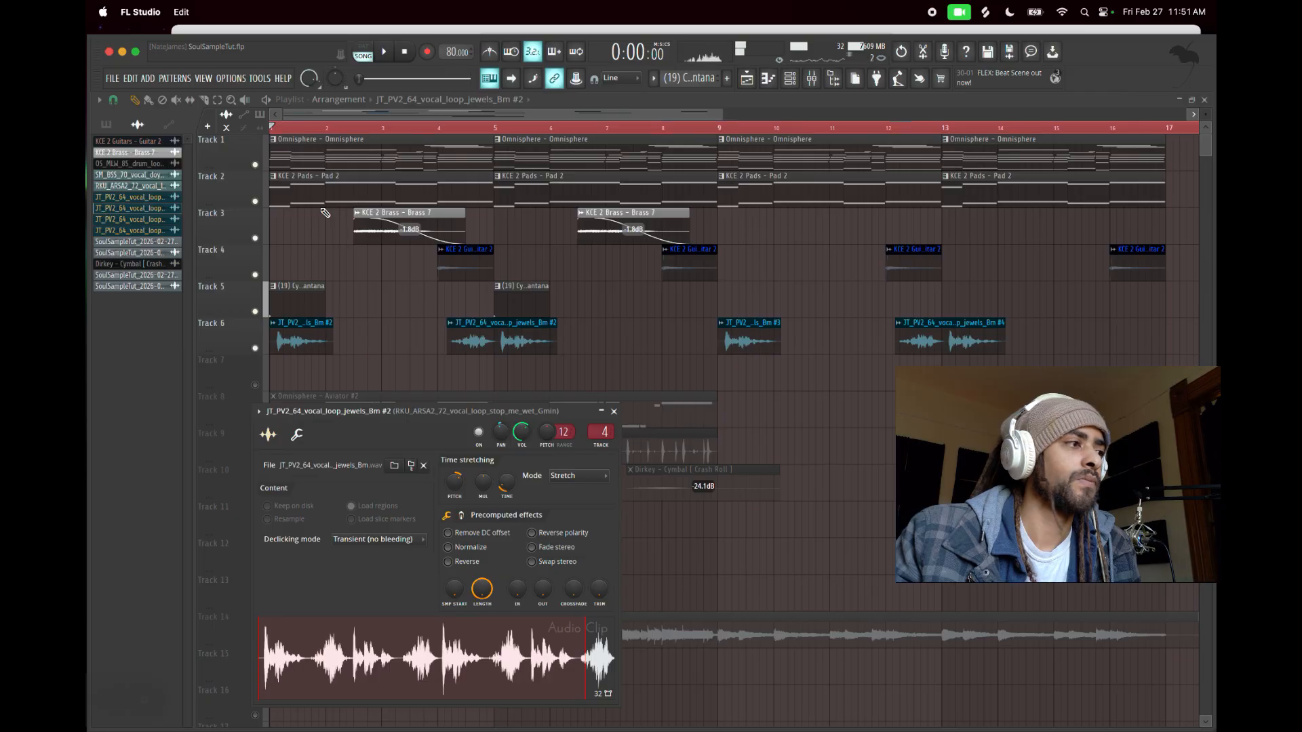
- Examine the Fruity parametric EQ 2 curve on the RKU_ARSA2_72_vocal_loop_stop_me_wet_Gmin mixer insert and return to the playlist
click(204, 79)
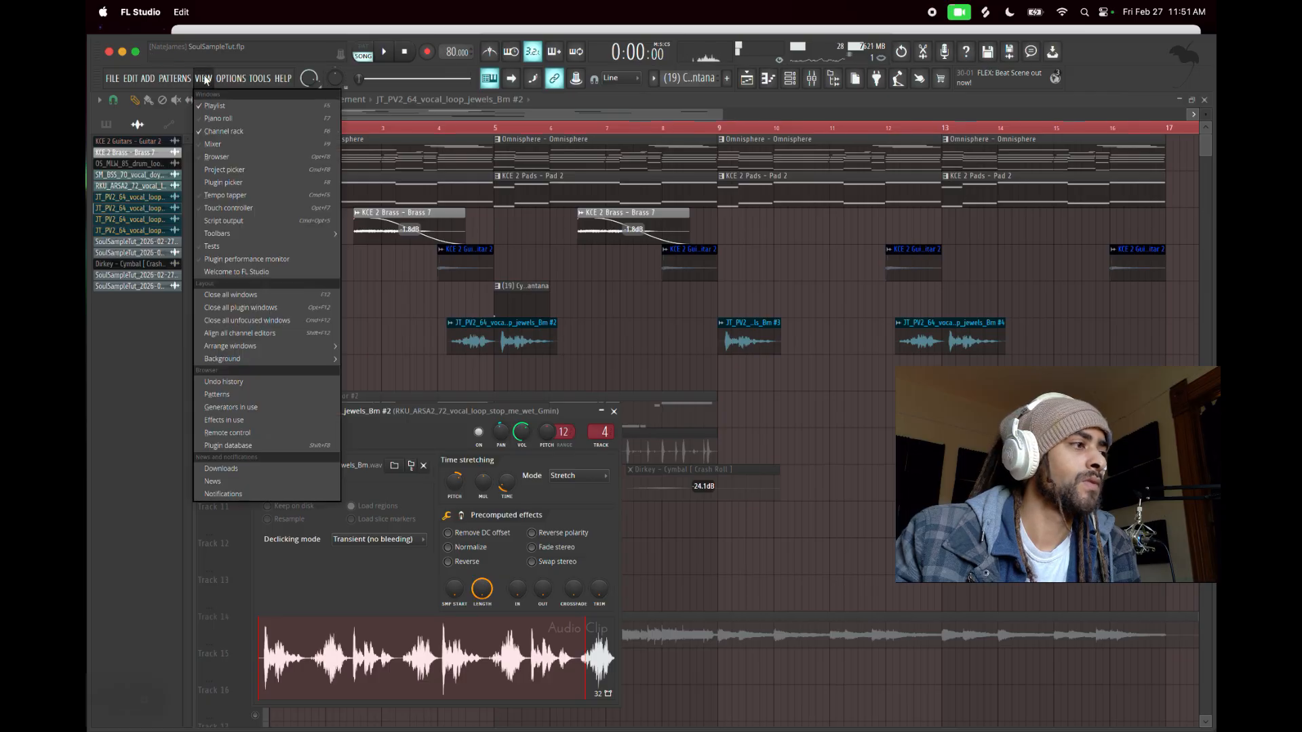
click(208, 145)
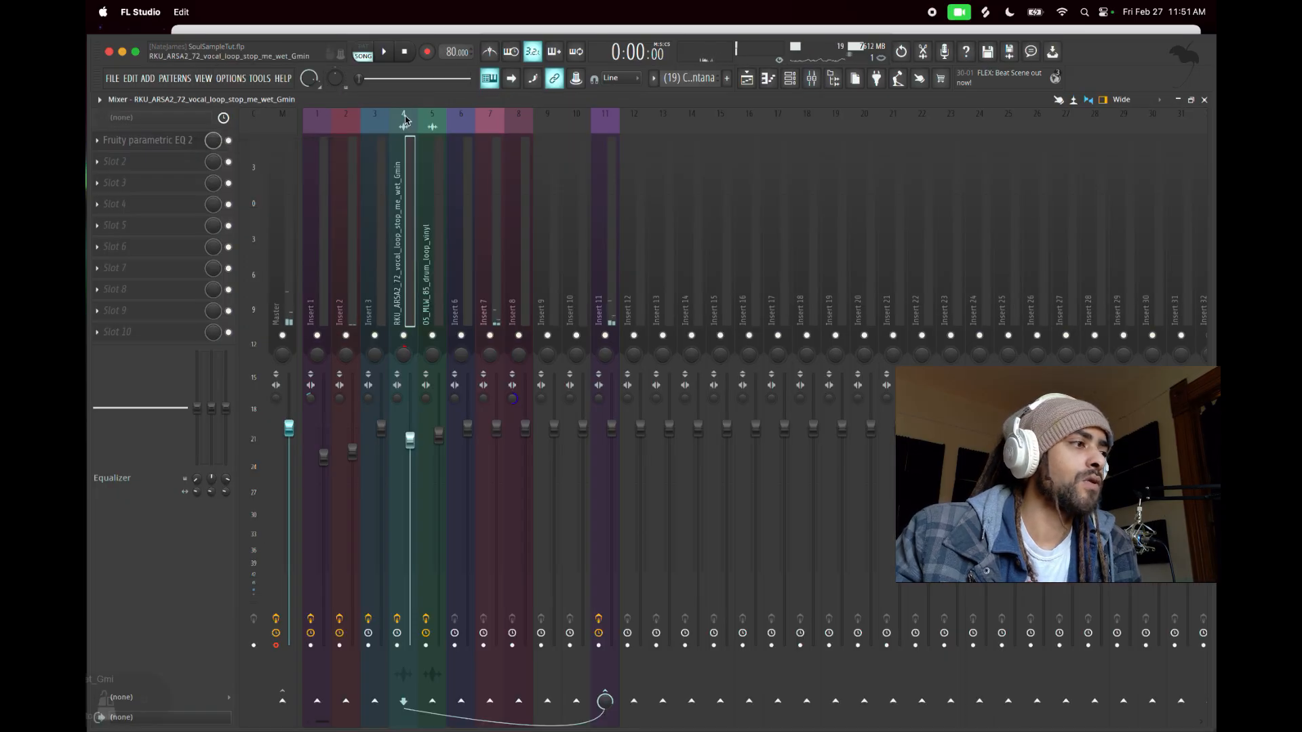
click(139, 144)
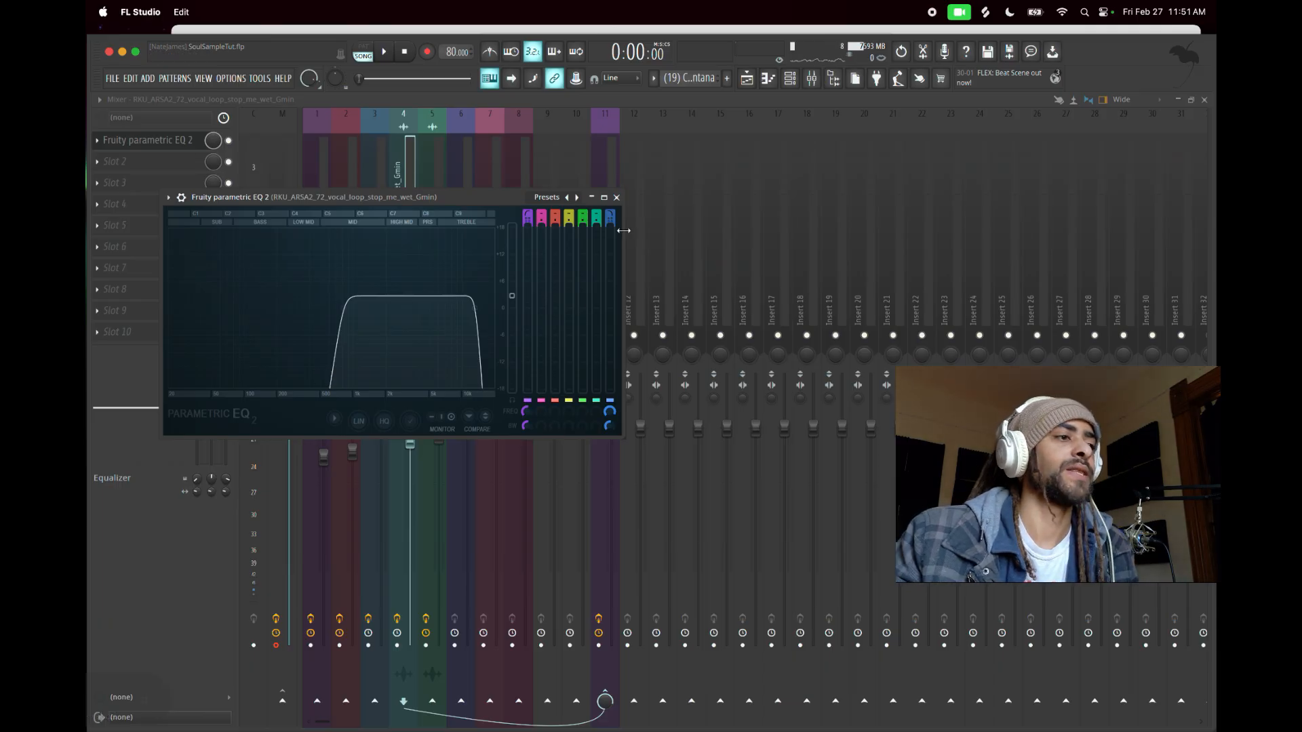
click(616, 197)
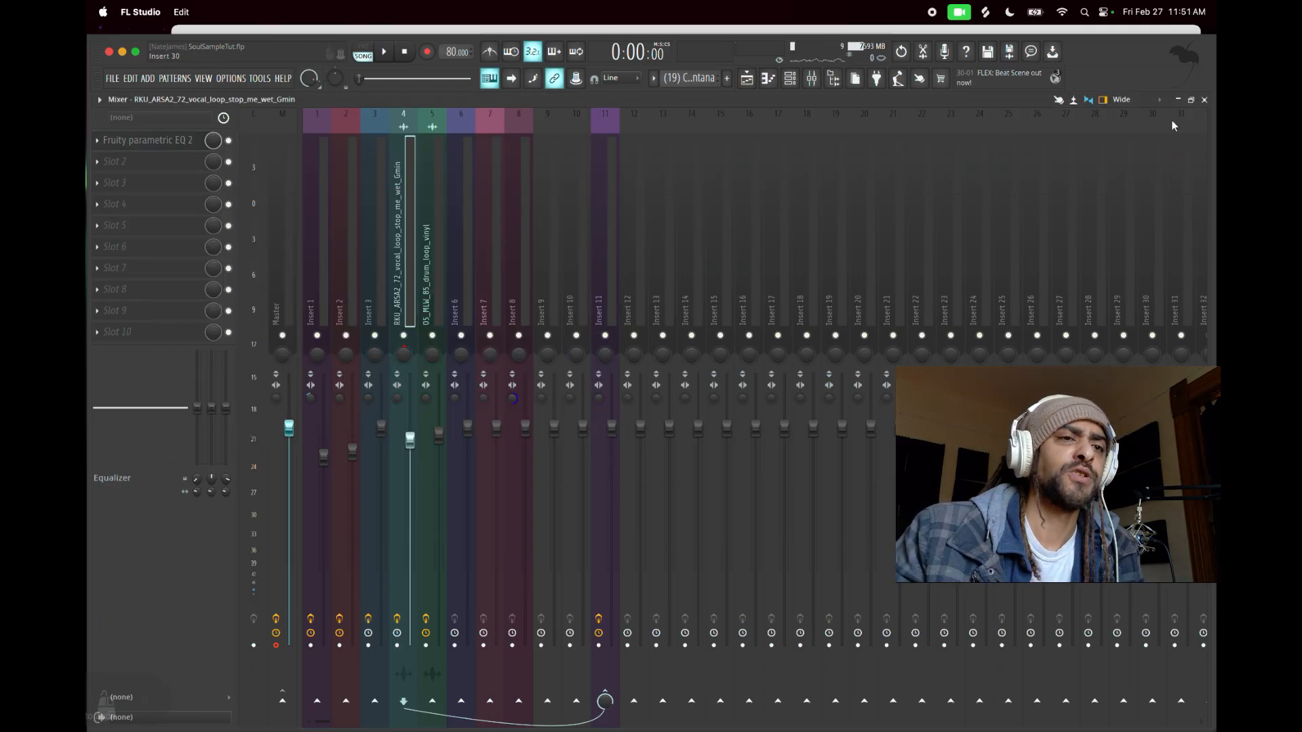
click(1204, 99)
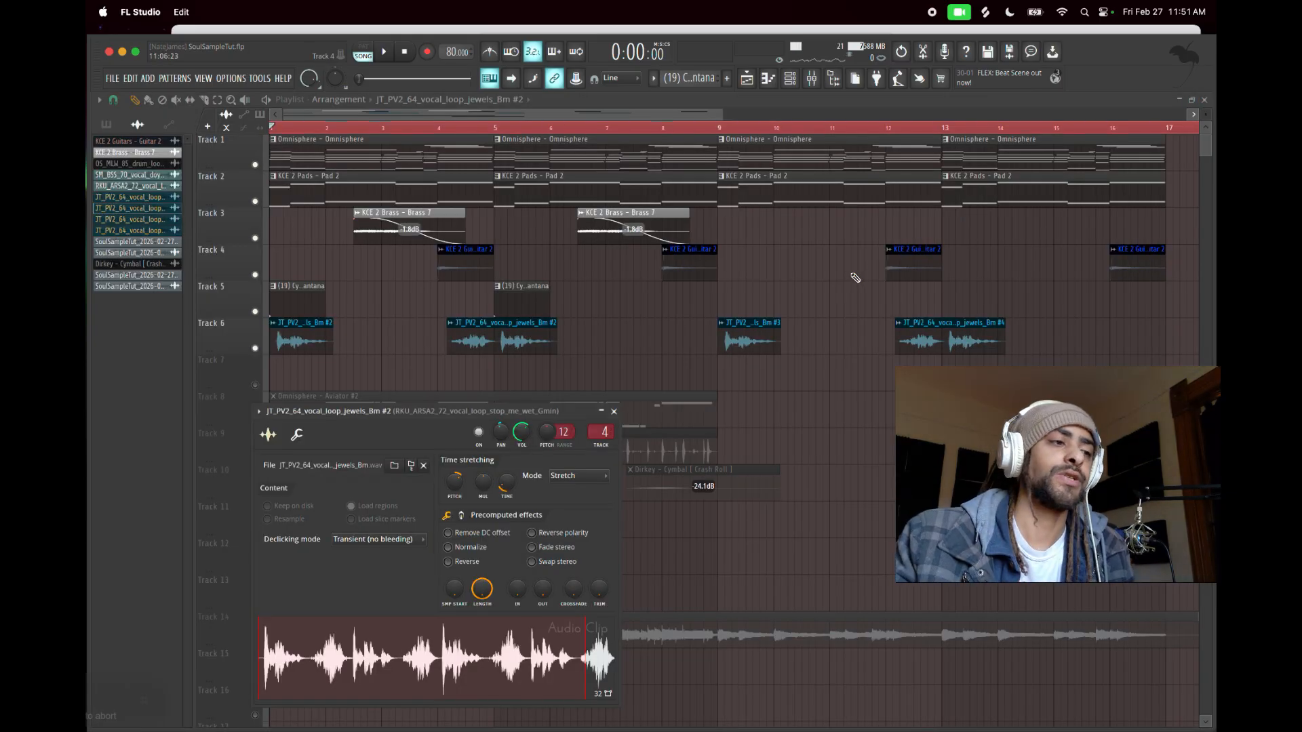
key(Escape)
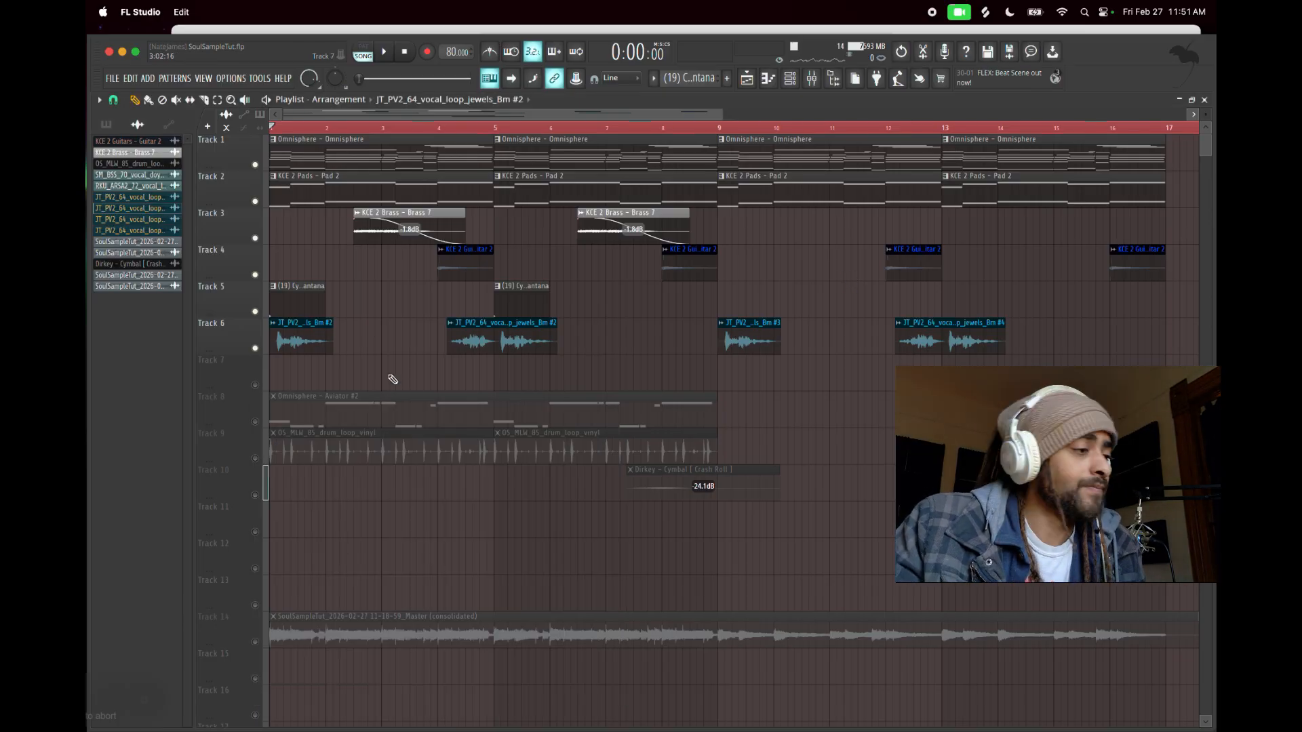
- Enable playlist Track 8 and examine its Aviator #2 pattern's notes and the Aviator instrument's sound preset
click(255, 422)
double_click(300, 411)
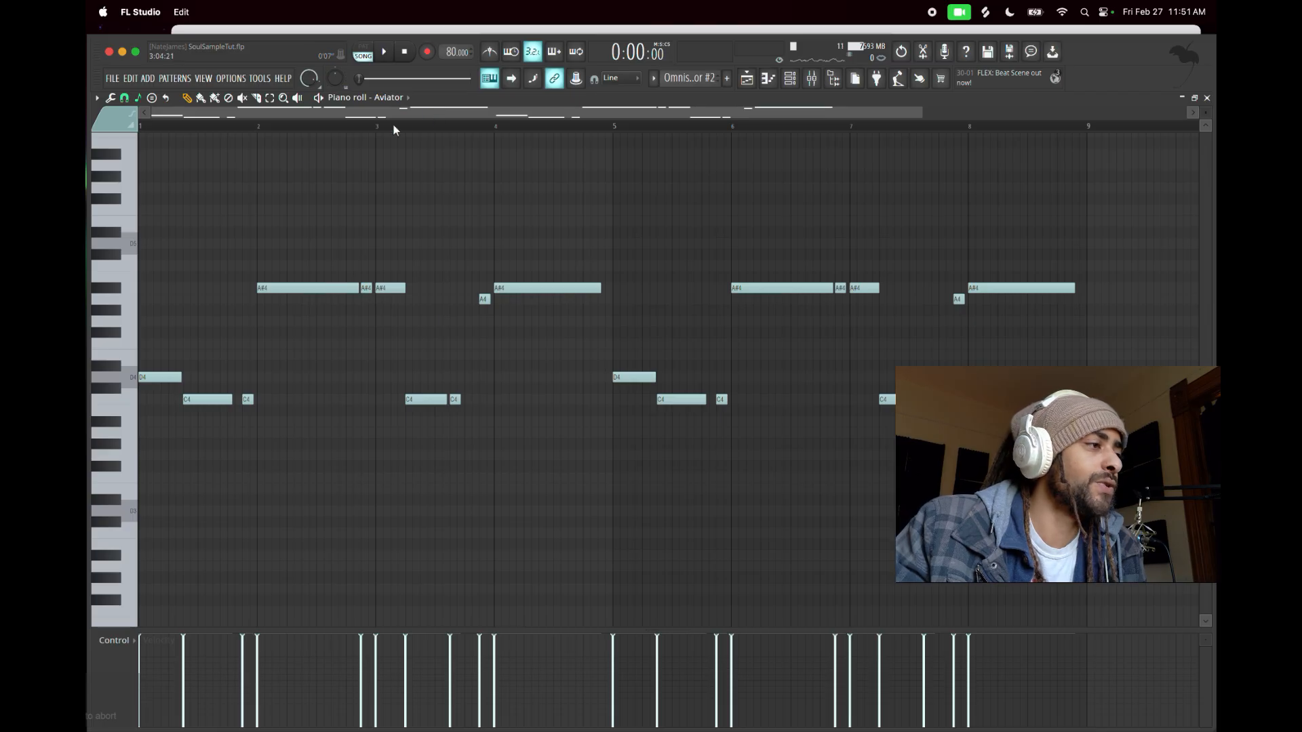
click(204, 78)
click(210, 132)
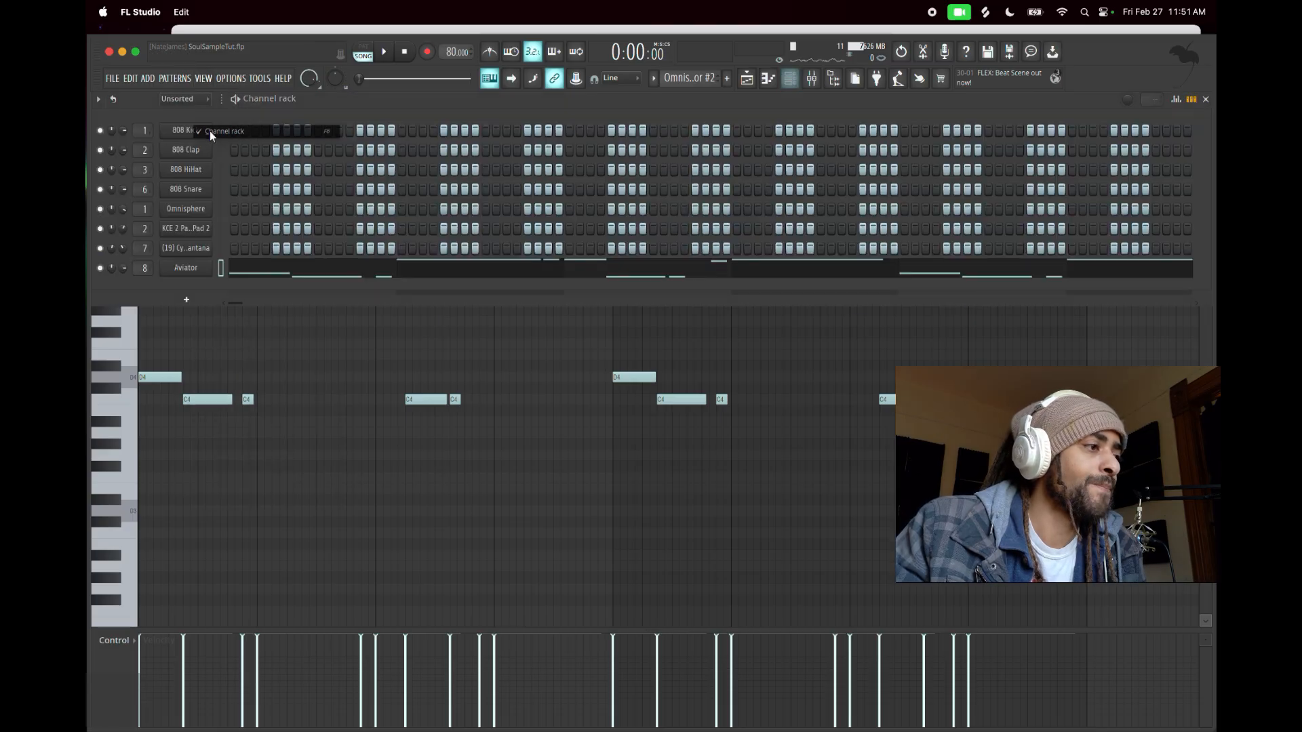
click(206, 273)
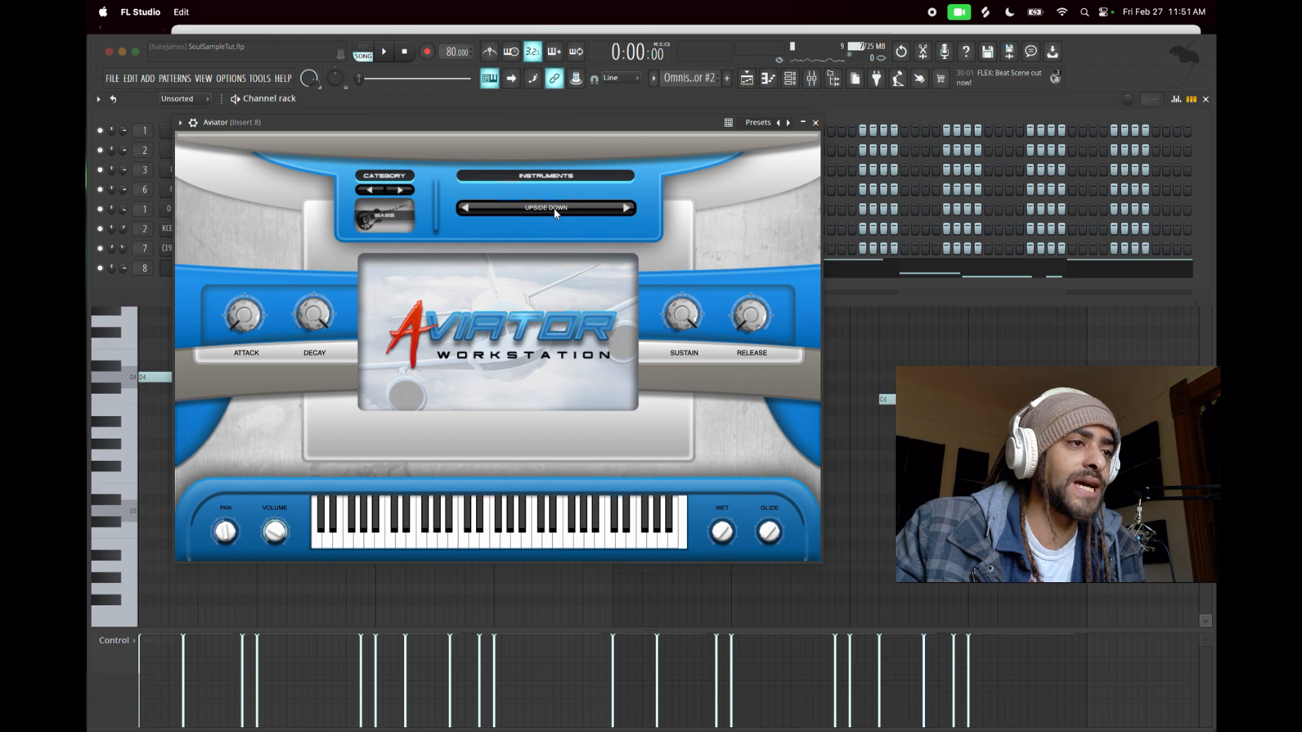
click(815, 123)
click(601, 334)
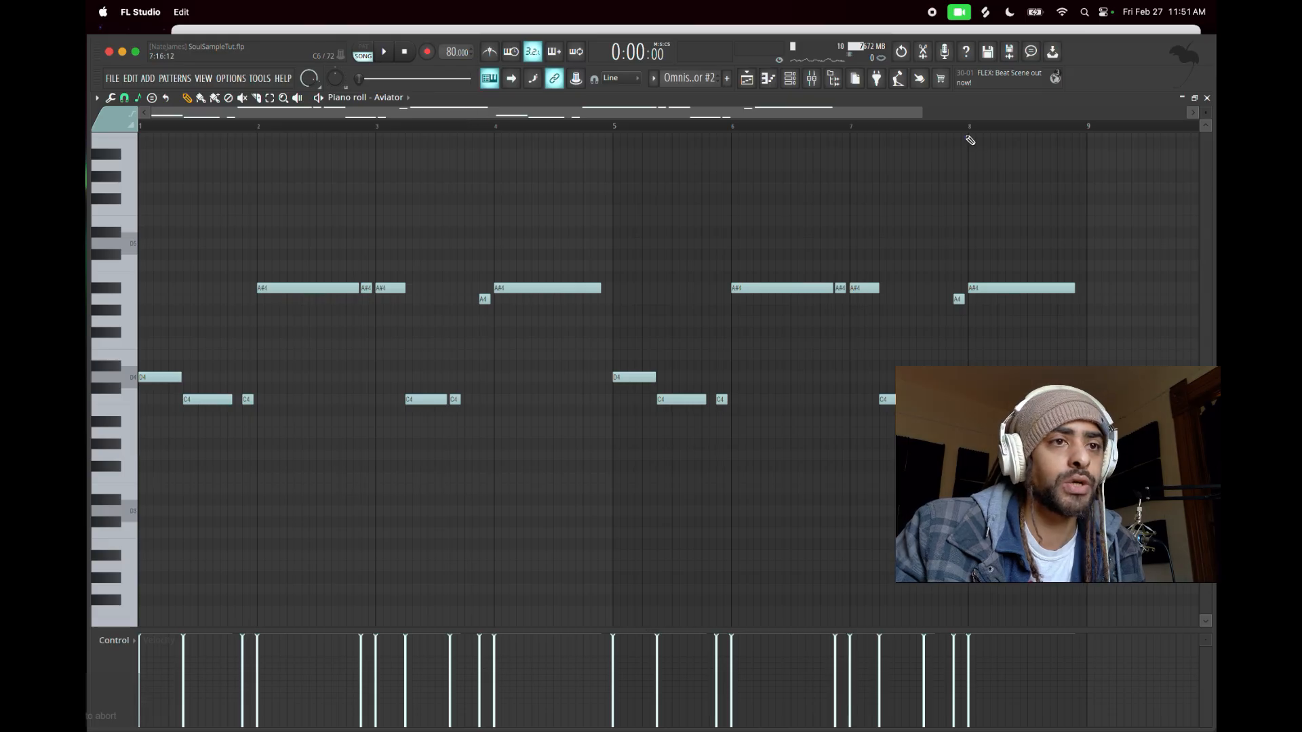
click(1208, 98)
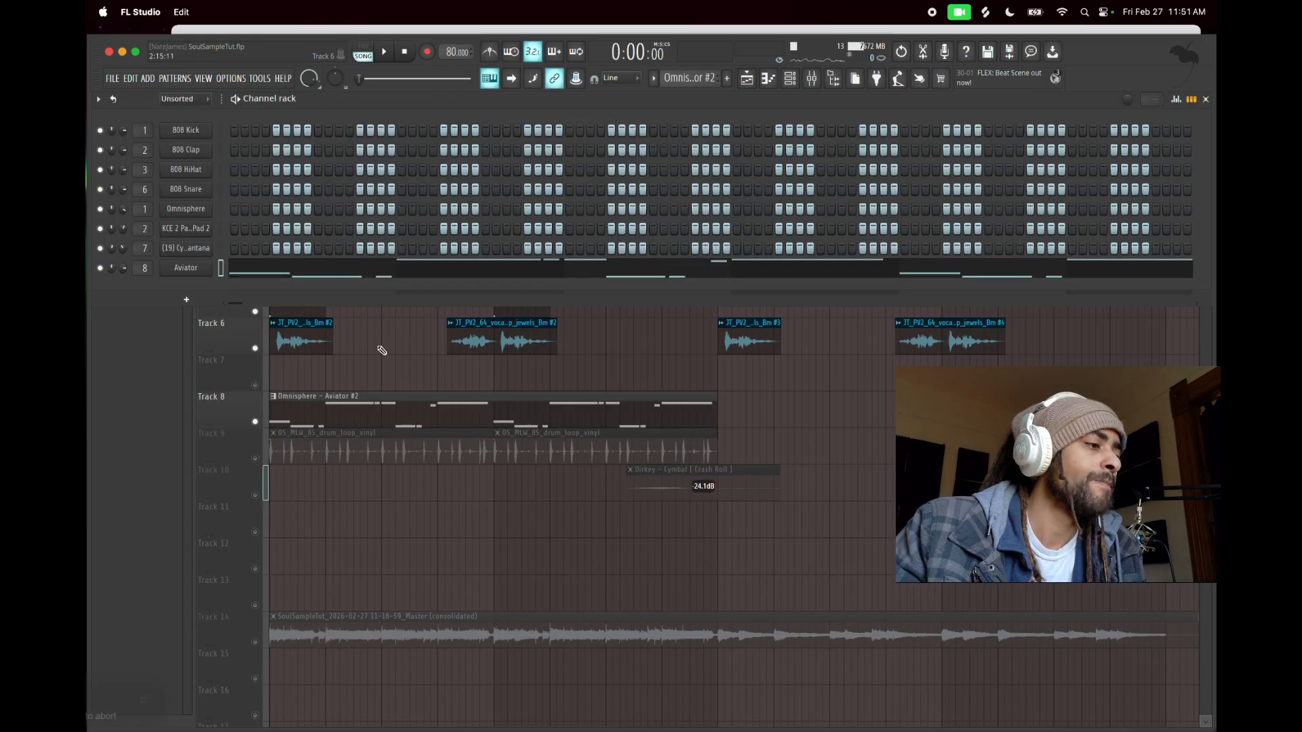
- Play the arrangement in song mode while following Track 8's Aviator #2 notes in the piano roll
click(335, 381)
double_click(339, 407)
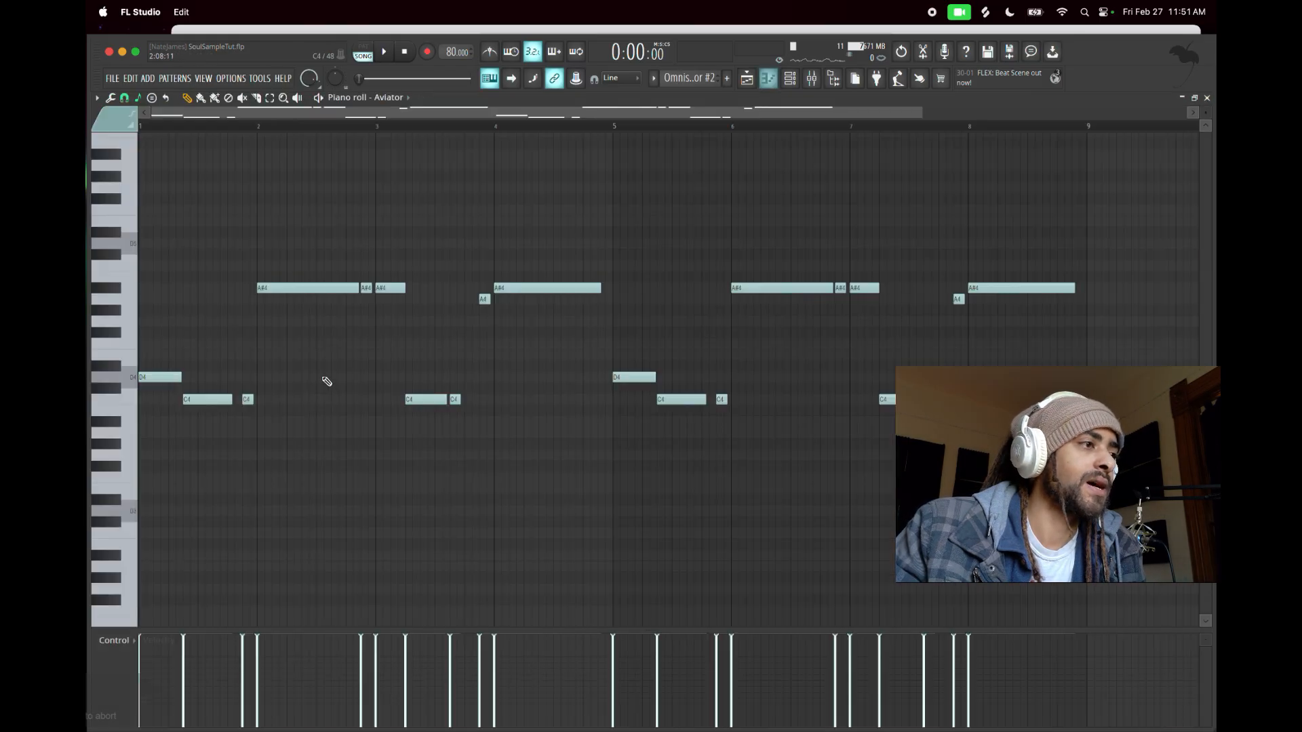
key(space)
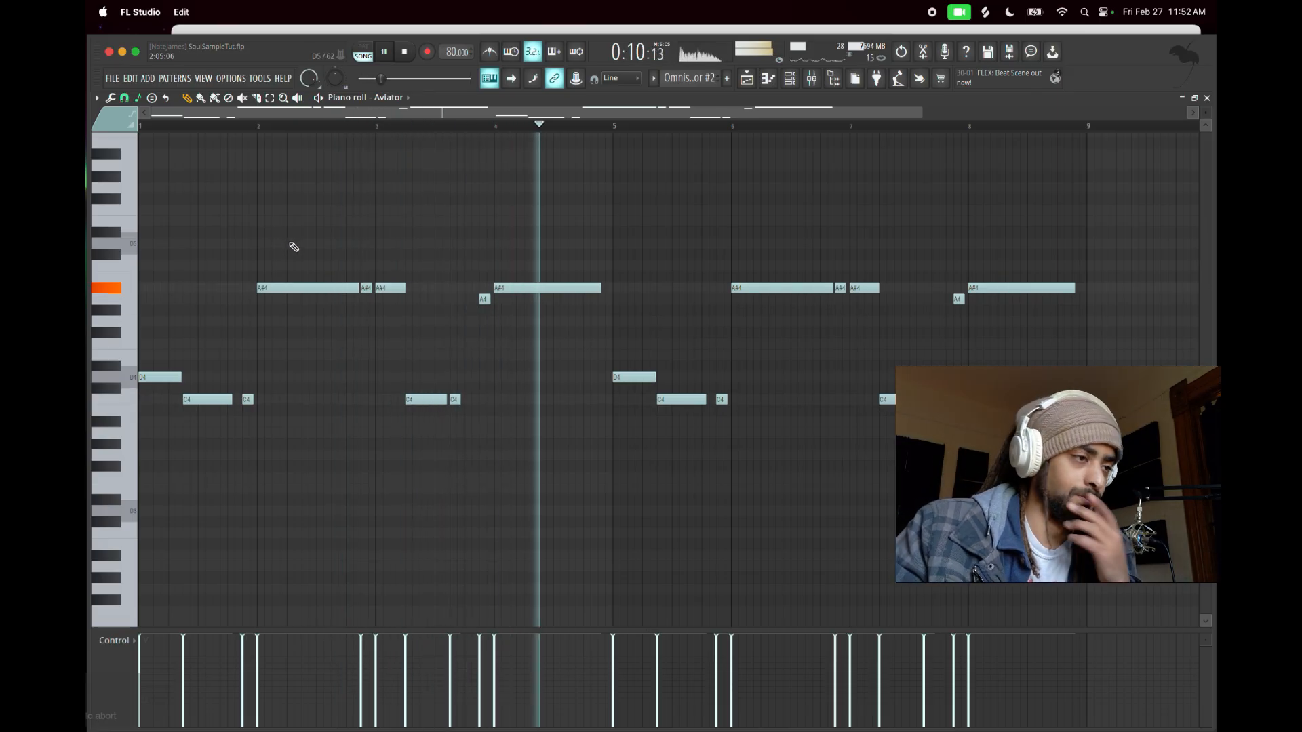
key(space)
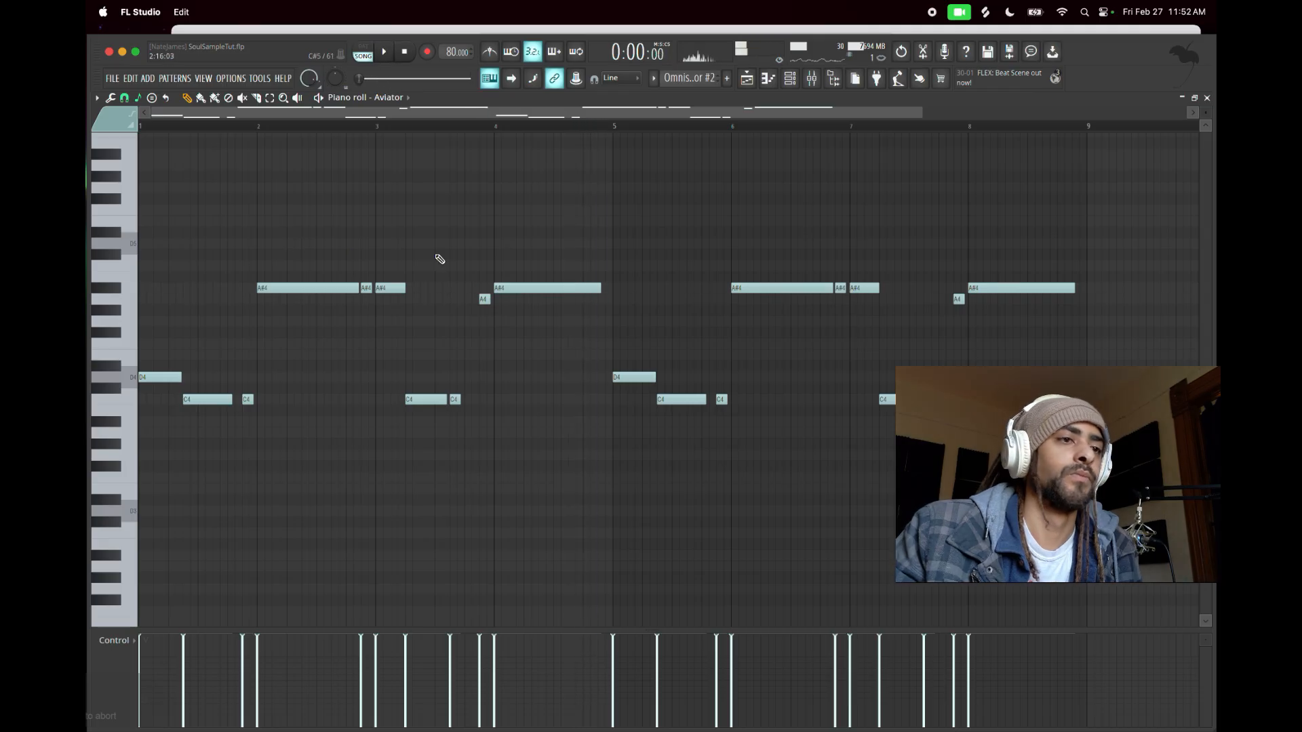
click(1207, 100)
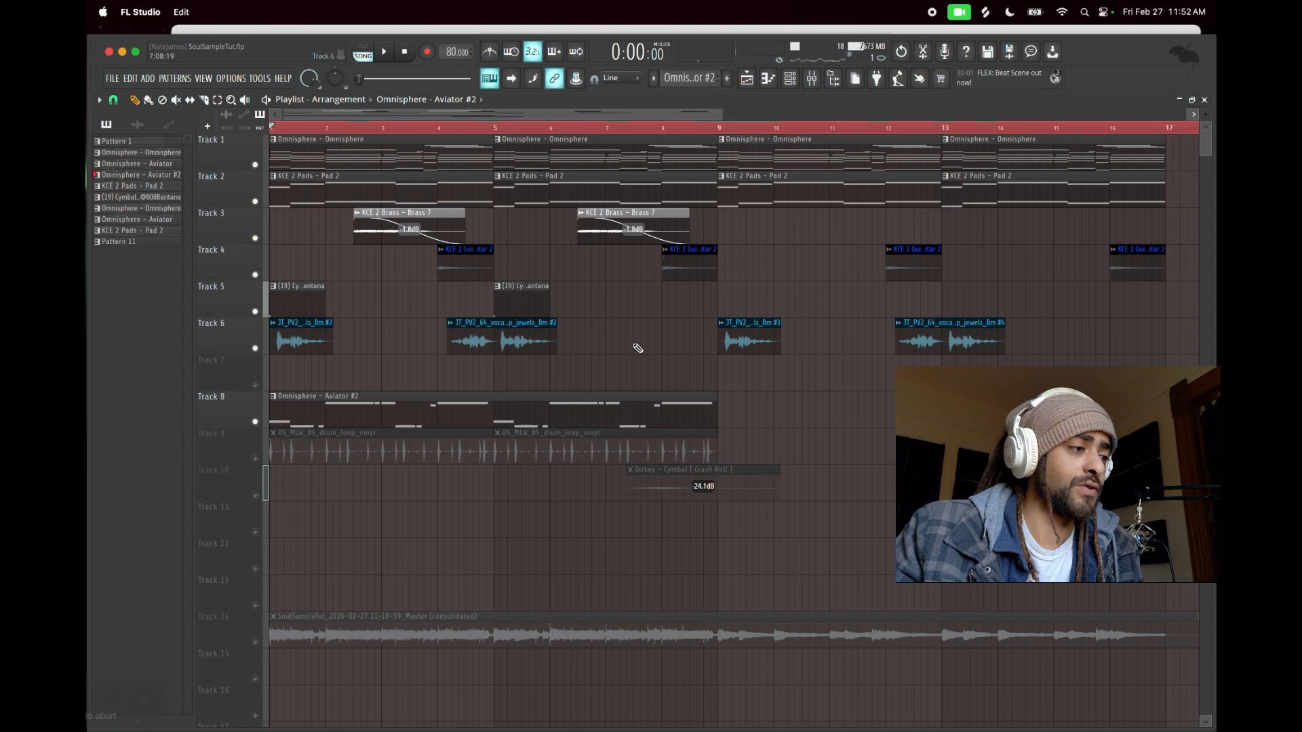
double_click(282, 426)
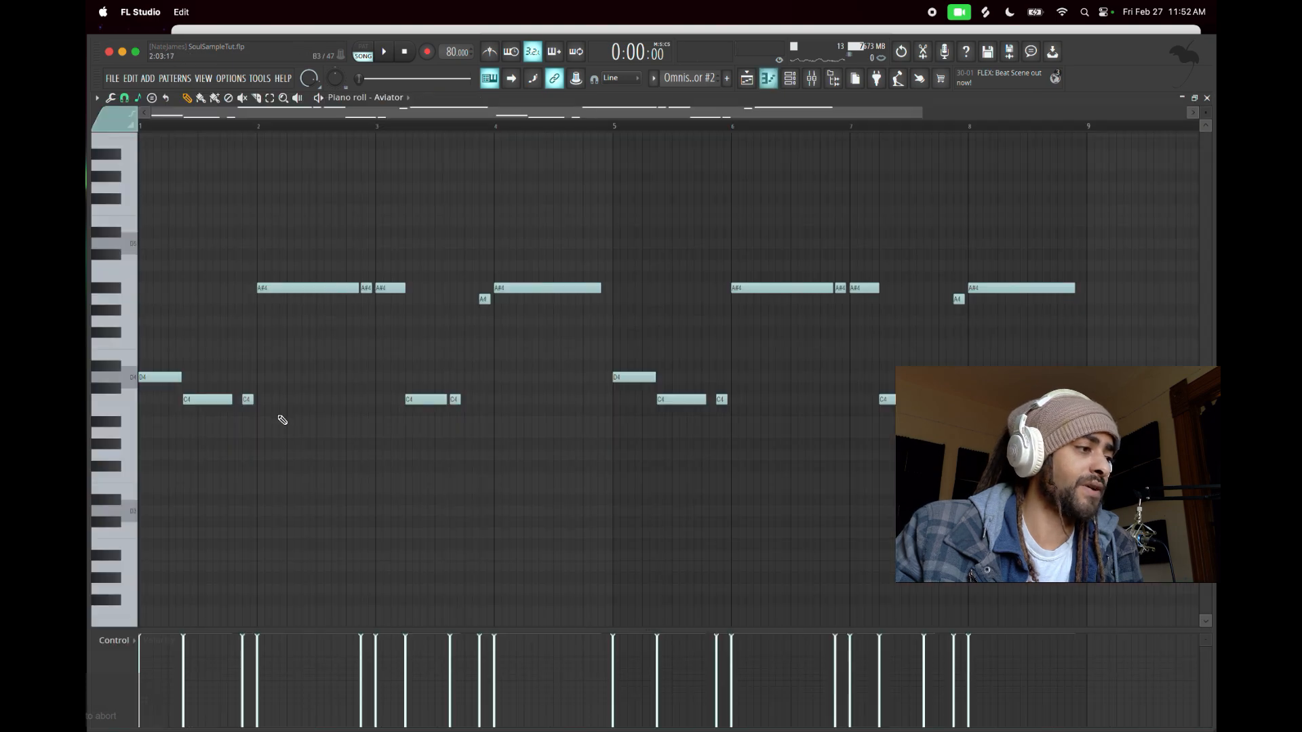
- Close the Aviator piano roll and return to the playlist arrangement
click(210, 77)
click(218, 145)
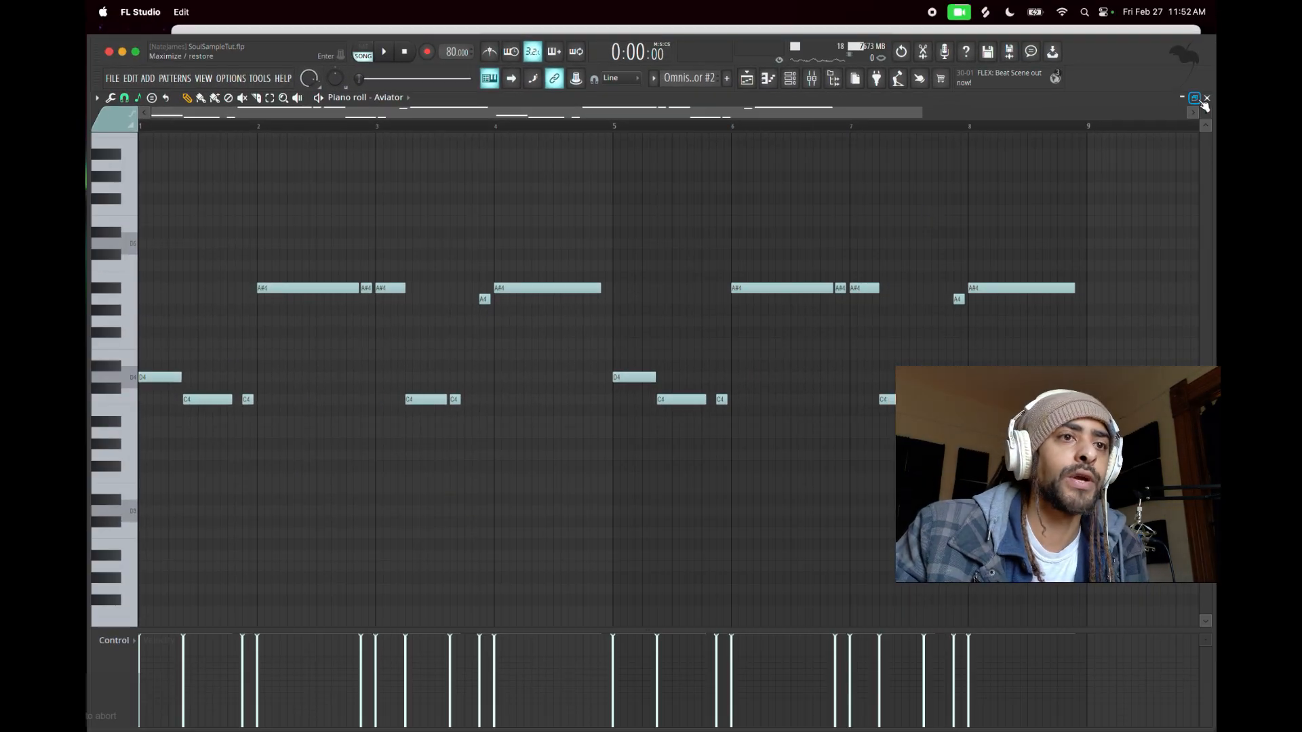
click(1207, 98)
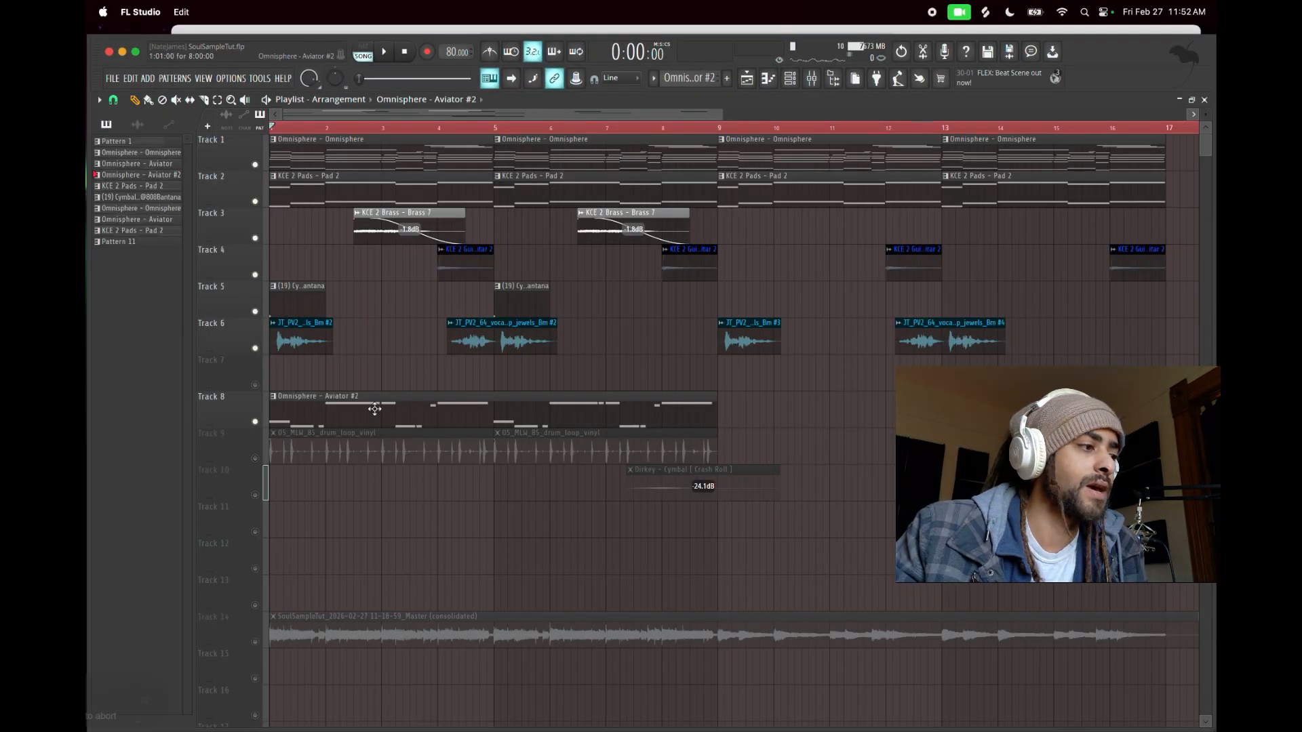
- Enable playlist Tracks 9 and 10 and examine the clip settings of the OS_MLW_85_drum_loop_vinyl loop and the Dirkey Crash Roll cymbal
click(255, 459)
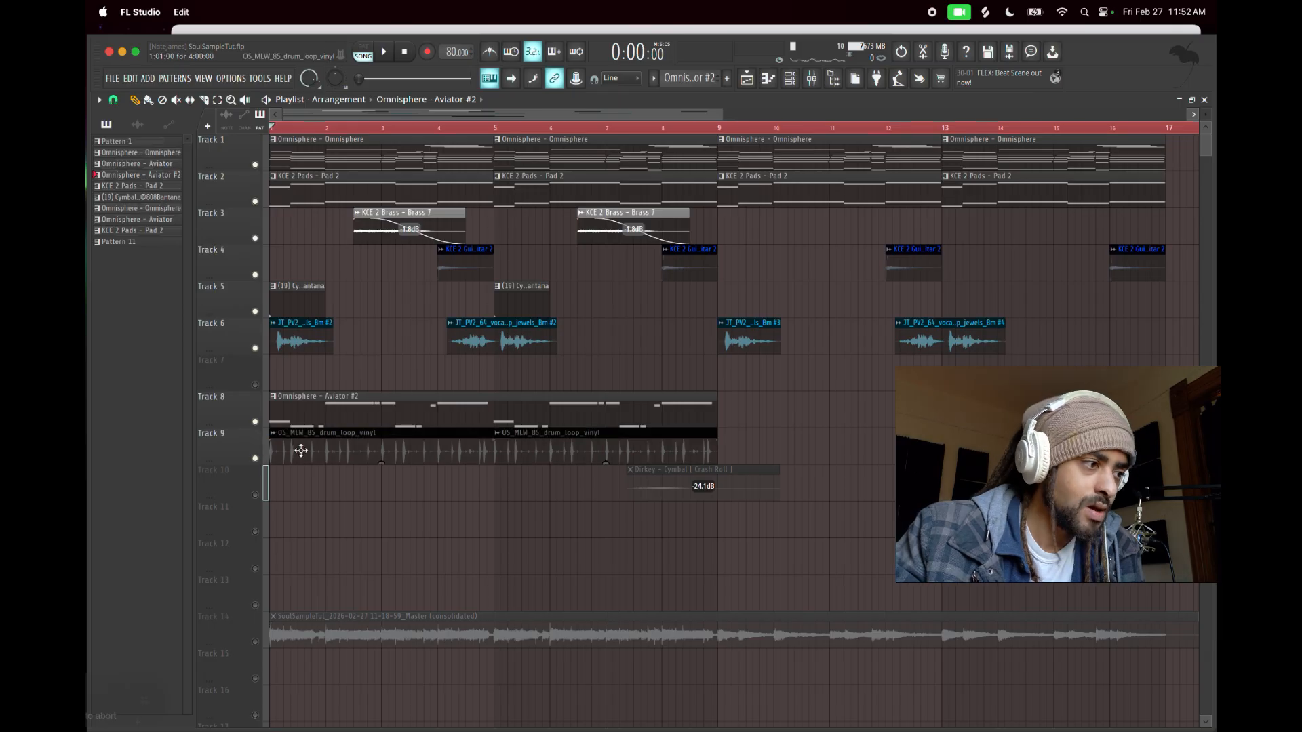
click(300, 450)
click(255, 496)
double_click(294, 455)
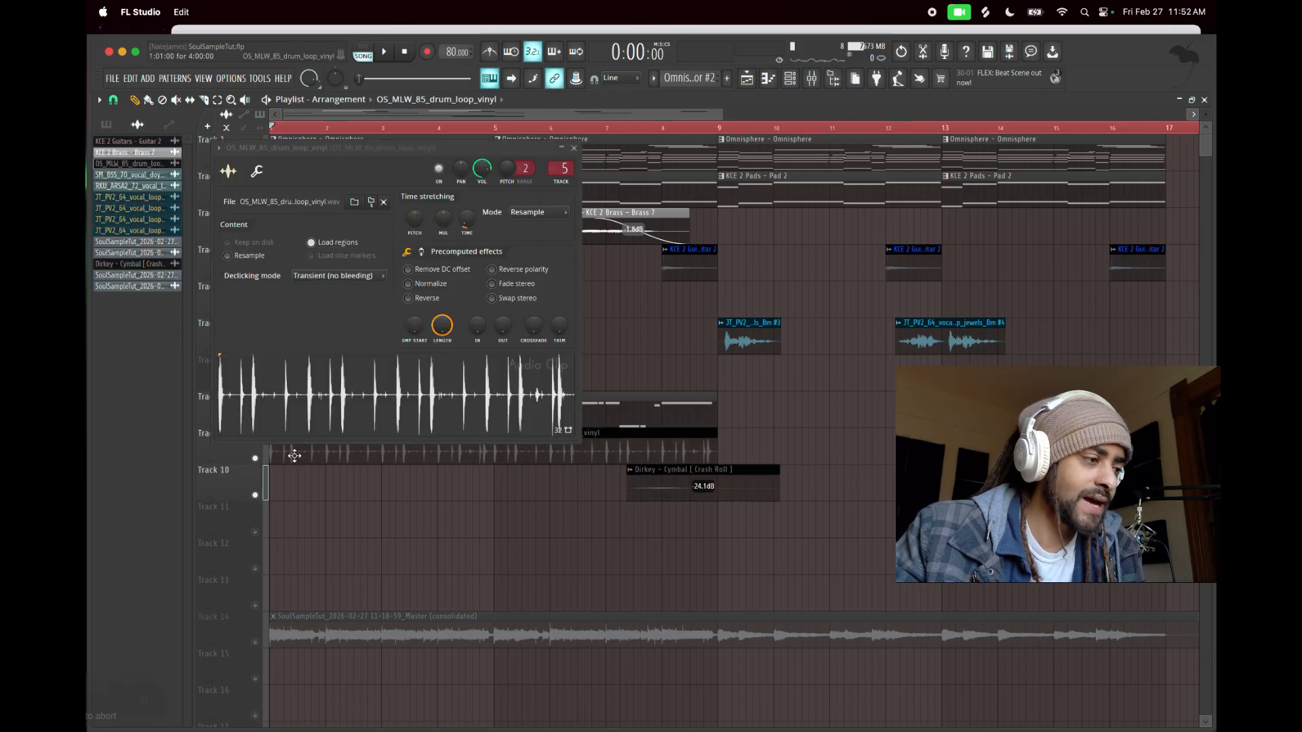
click(573, 148)
double_click(665, 483)
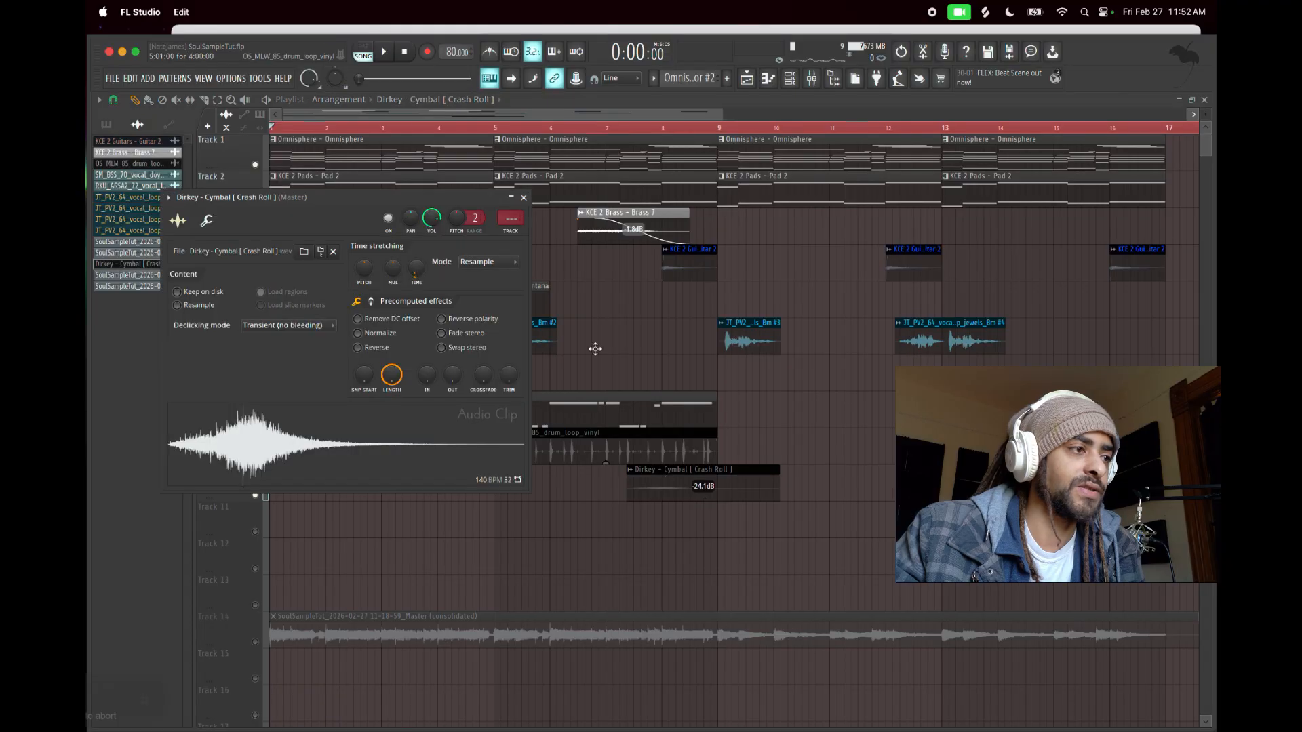
click(524, 198)
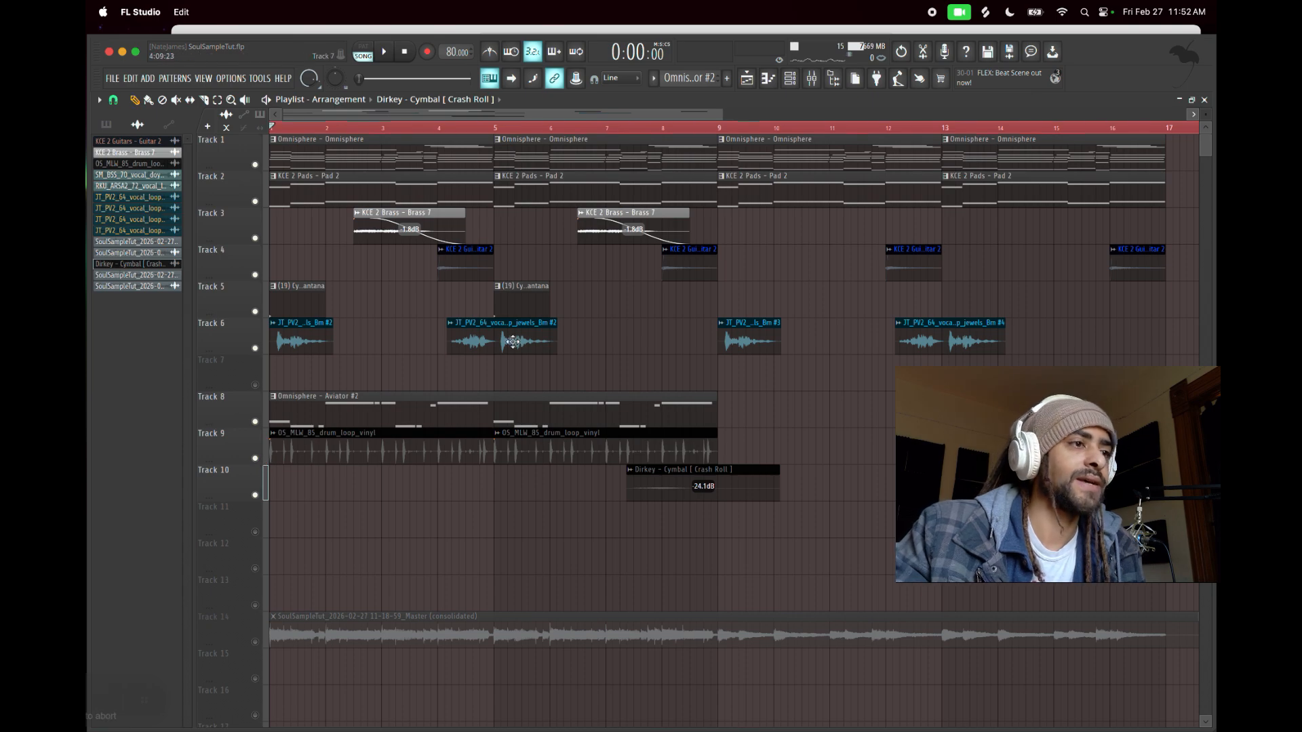
- Examine the Fruity Compressor settings on mixer Insert 11 and browse its internal presets
drag(720, 113, 1020, 113)
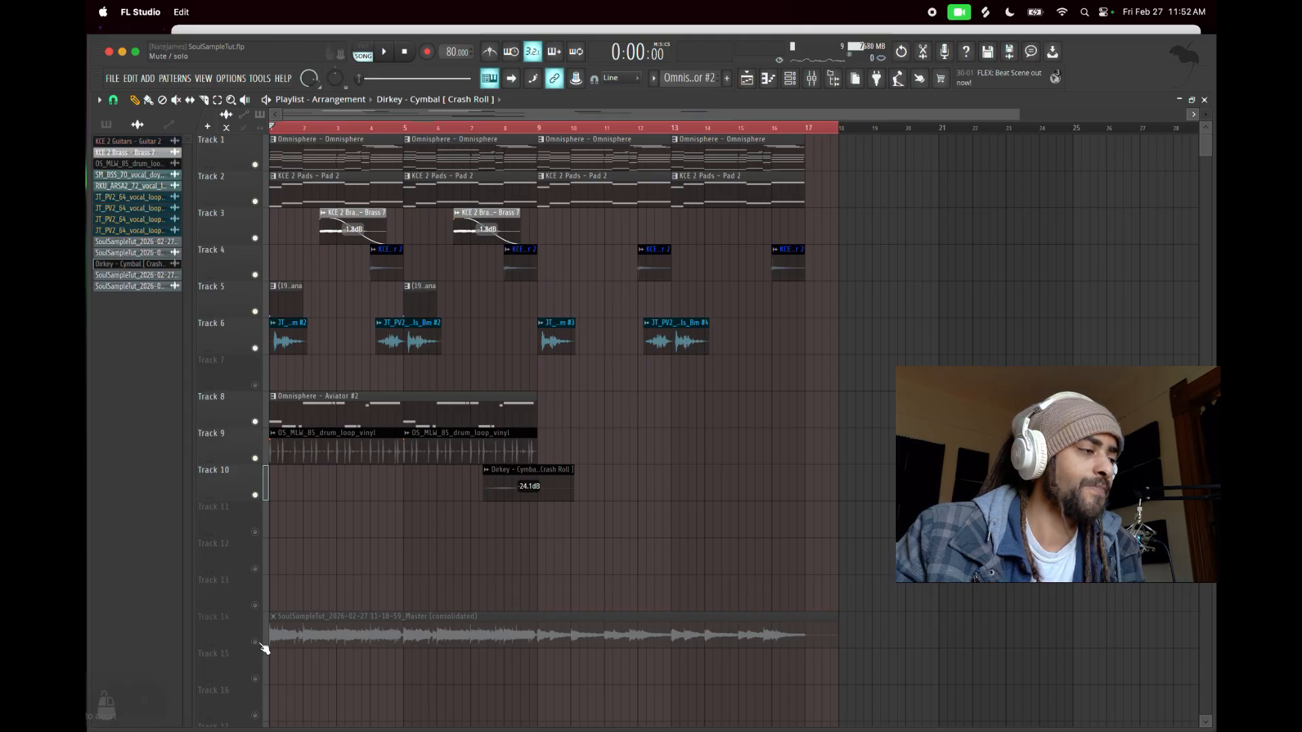
click(203, 78)
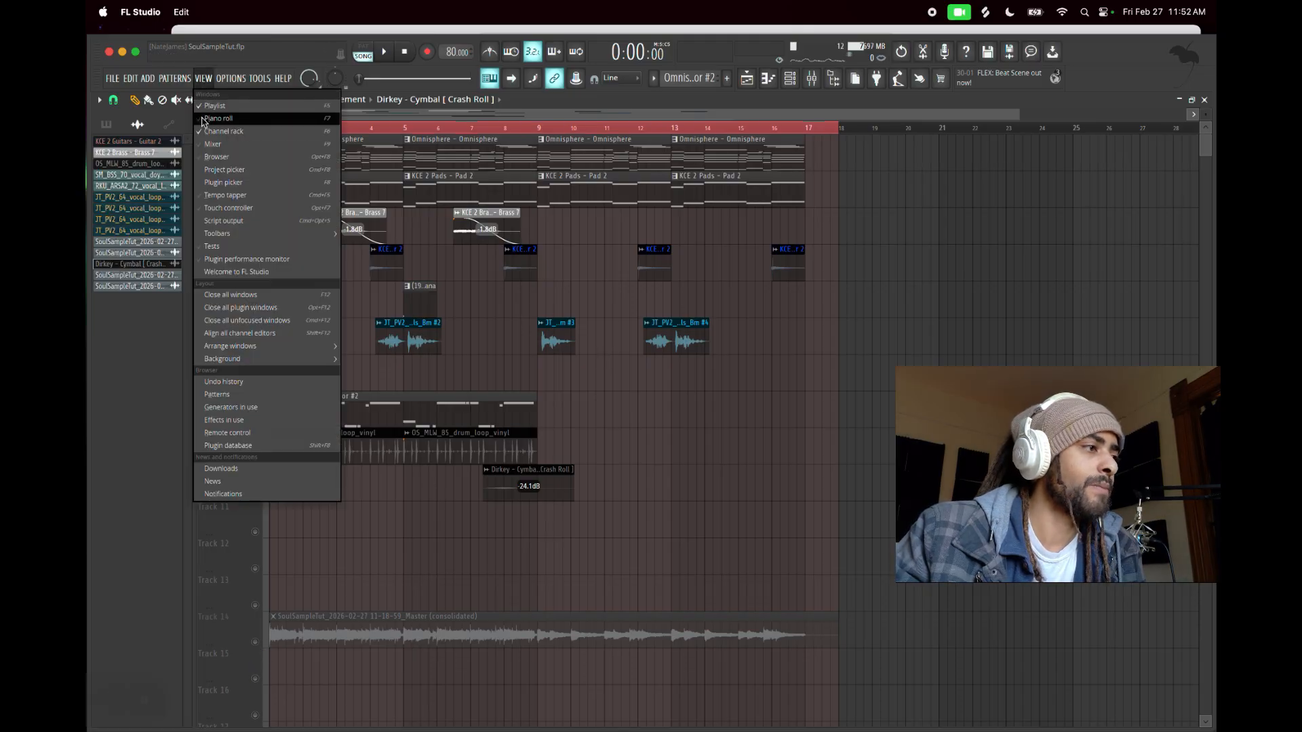
click(205, 143)
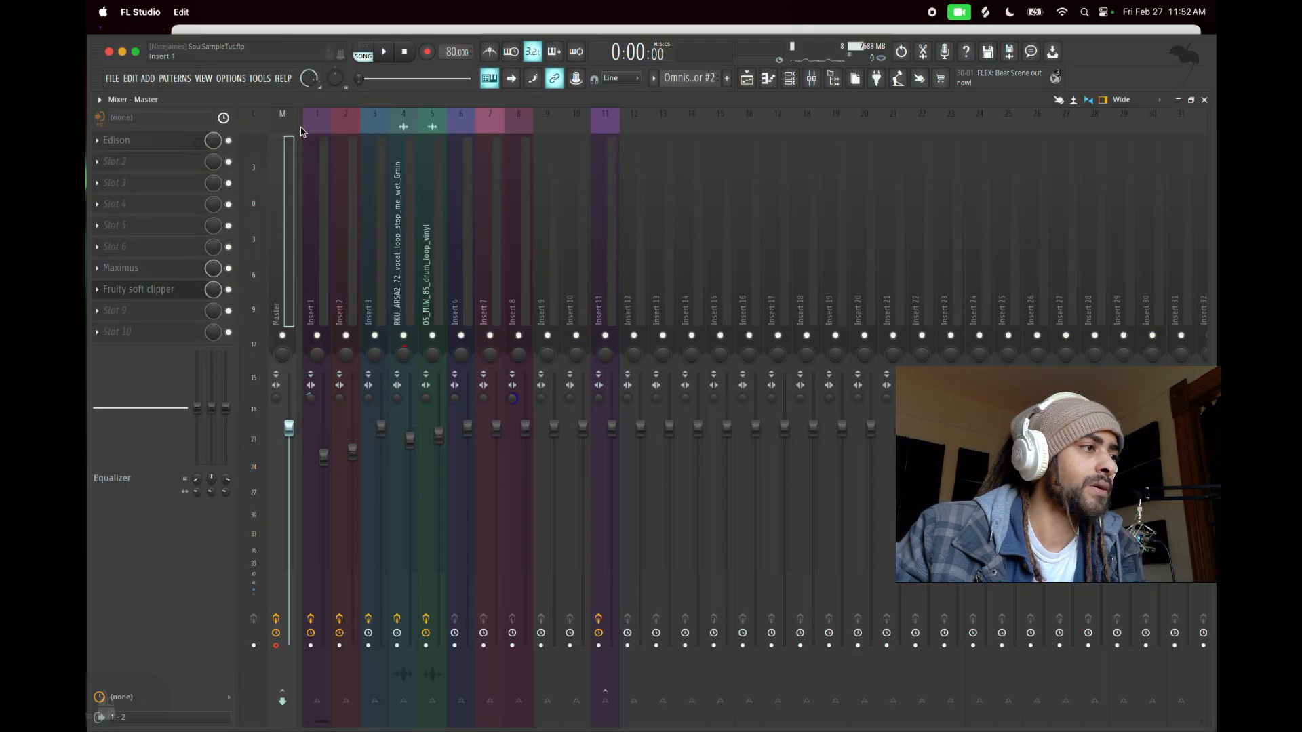
click(605, 121)
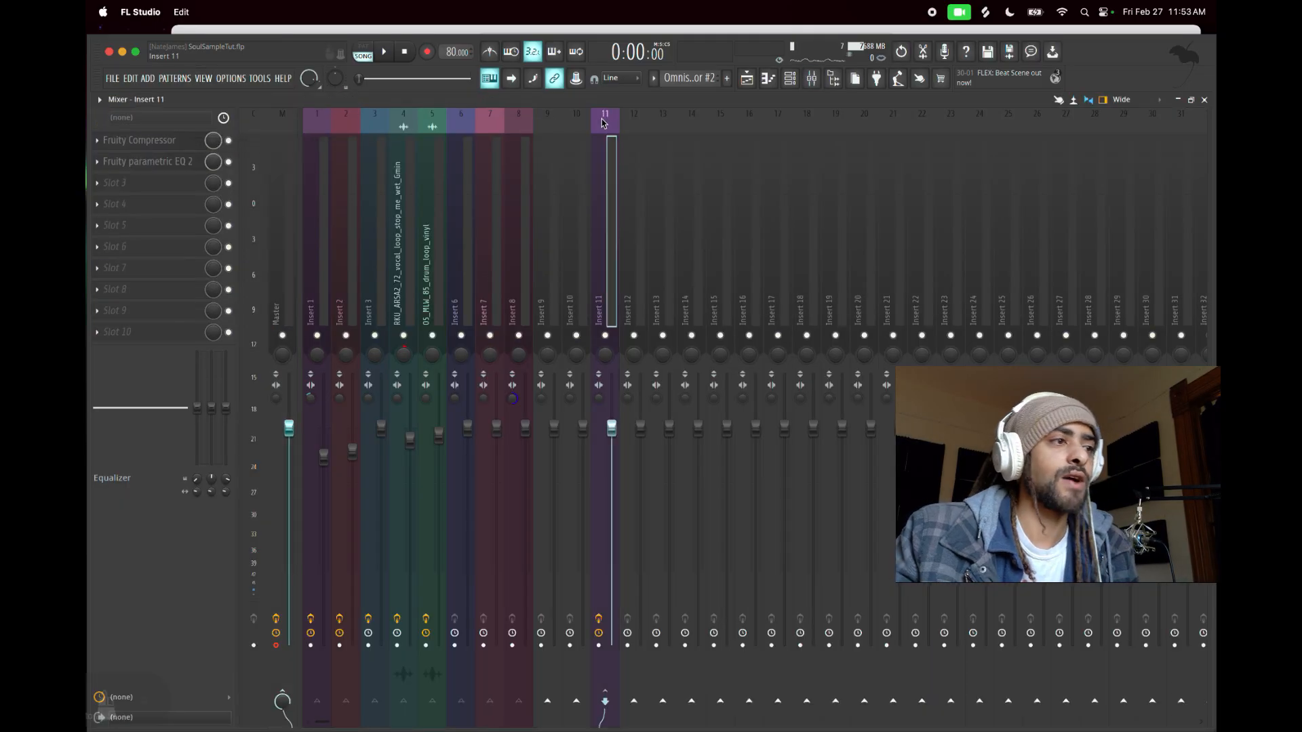
click(197, 140)
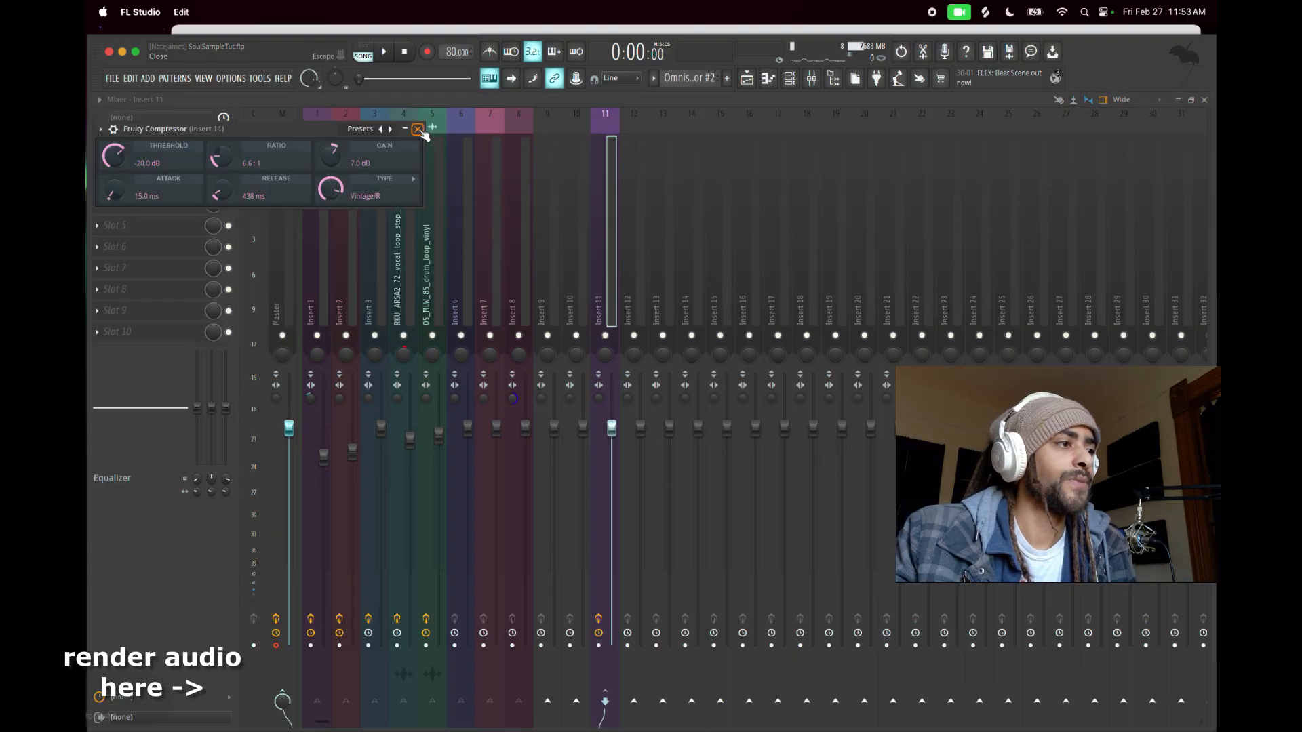
click(365, 135)
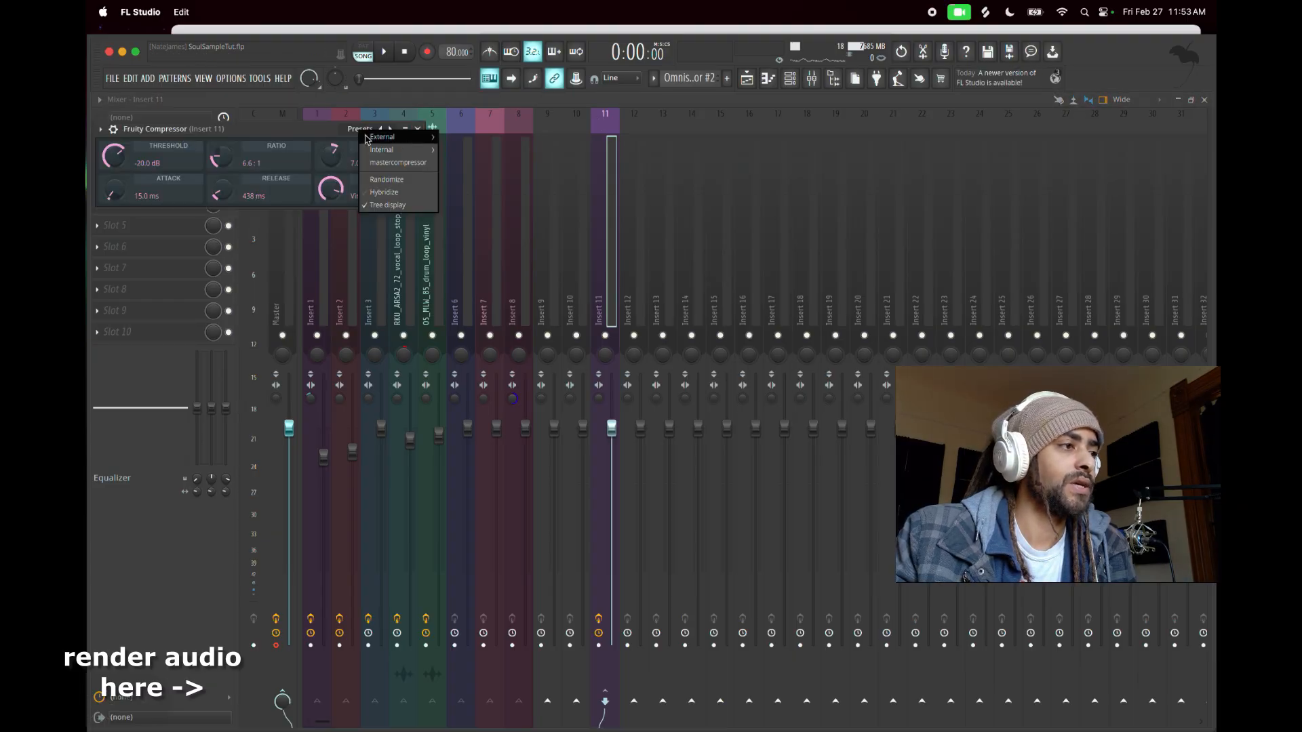
mouse_move(380, 148)
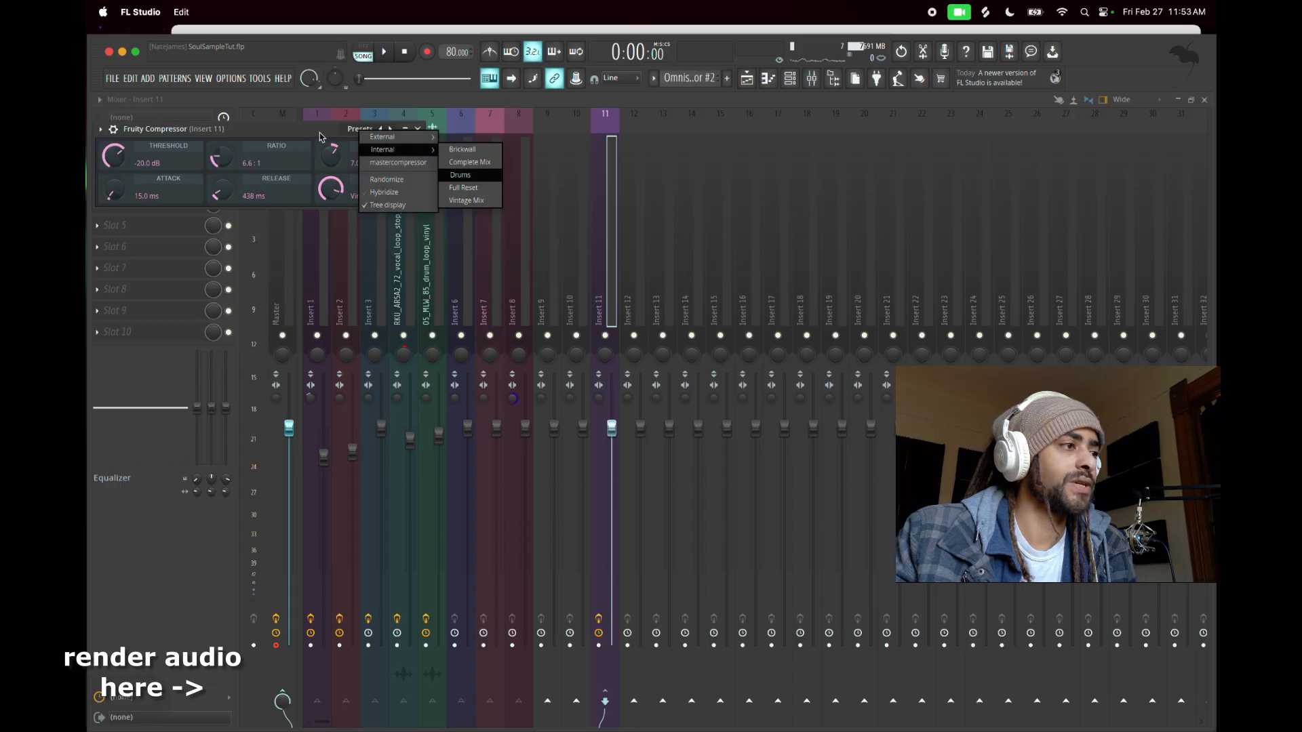
click(420, 129)
click(420, 128)
- Inspect the Fruity parametric EQ 2 on mixer Insert 11 and return to the playlist
click(147, 165)
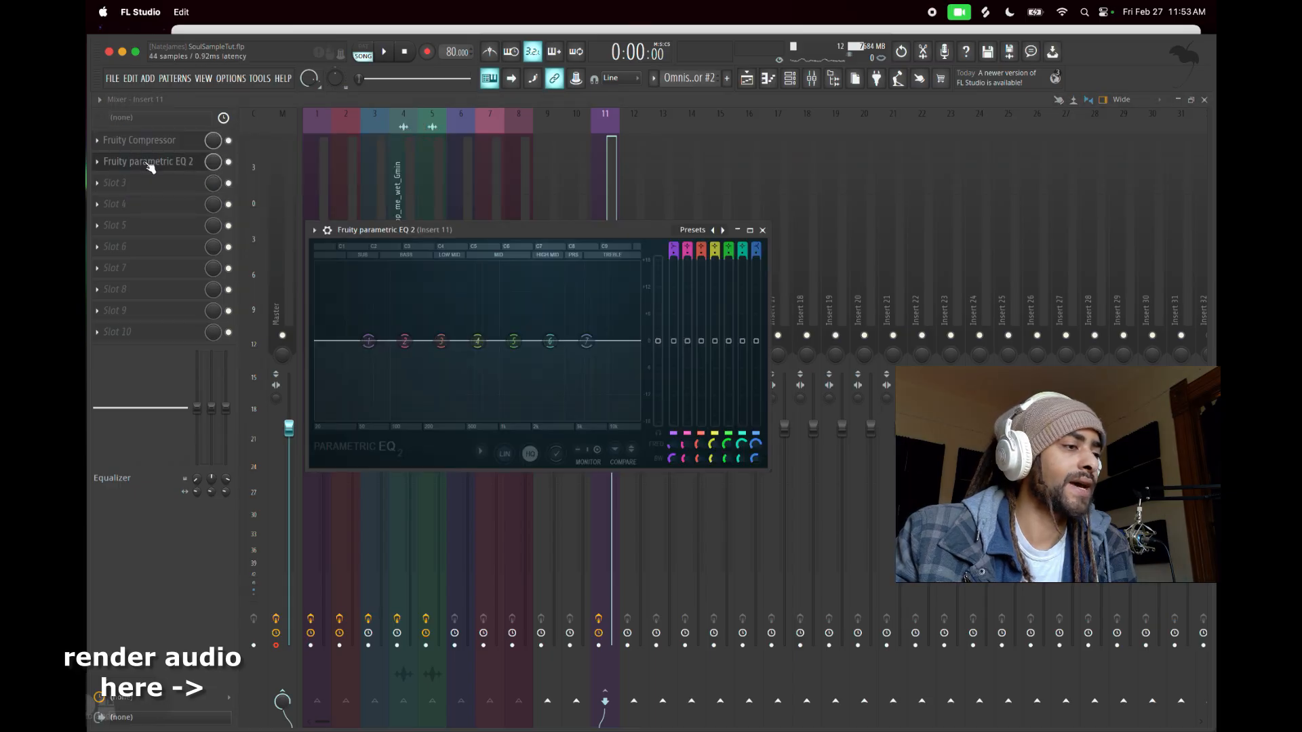
drag(503, 227, 478, 209)
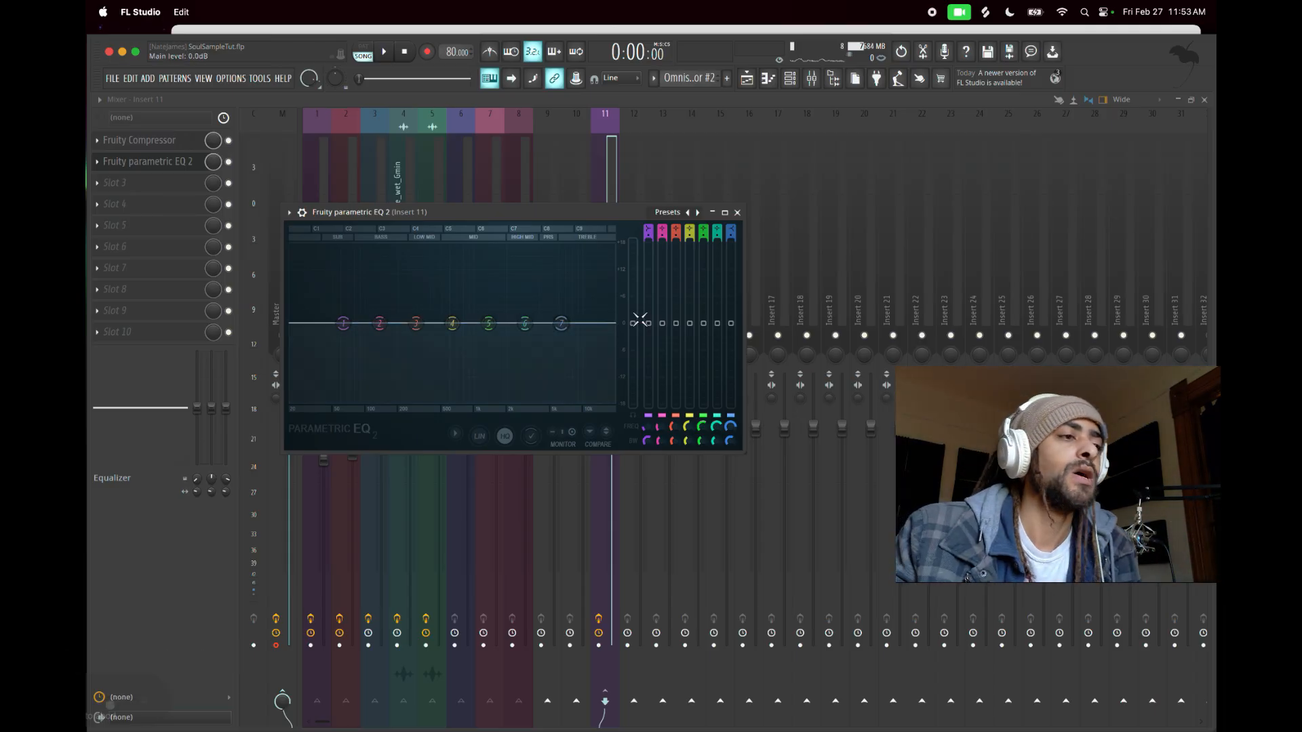
click(738, 213)
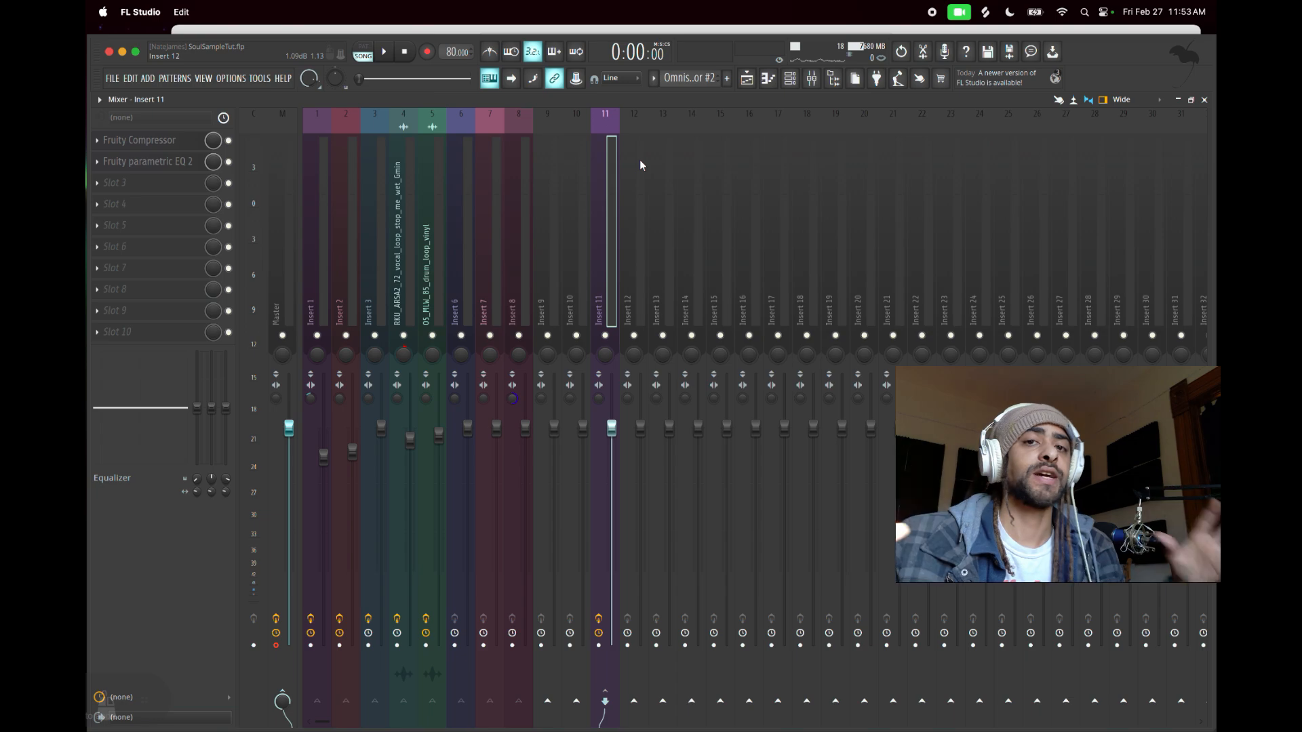
click(1204, 100)
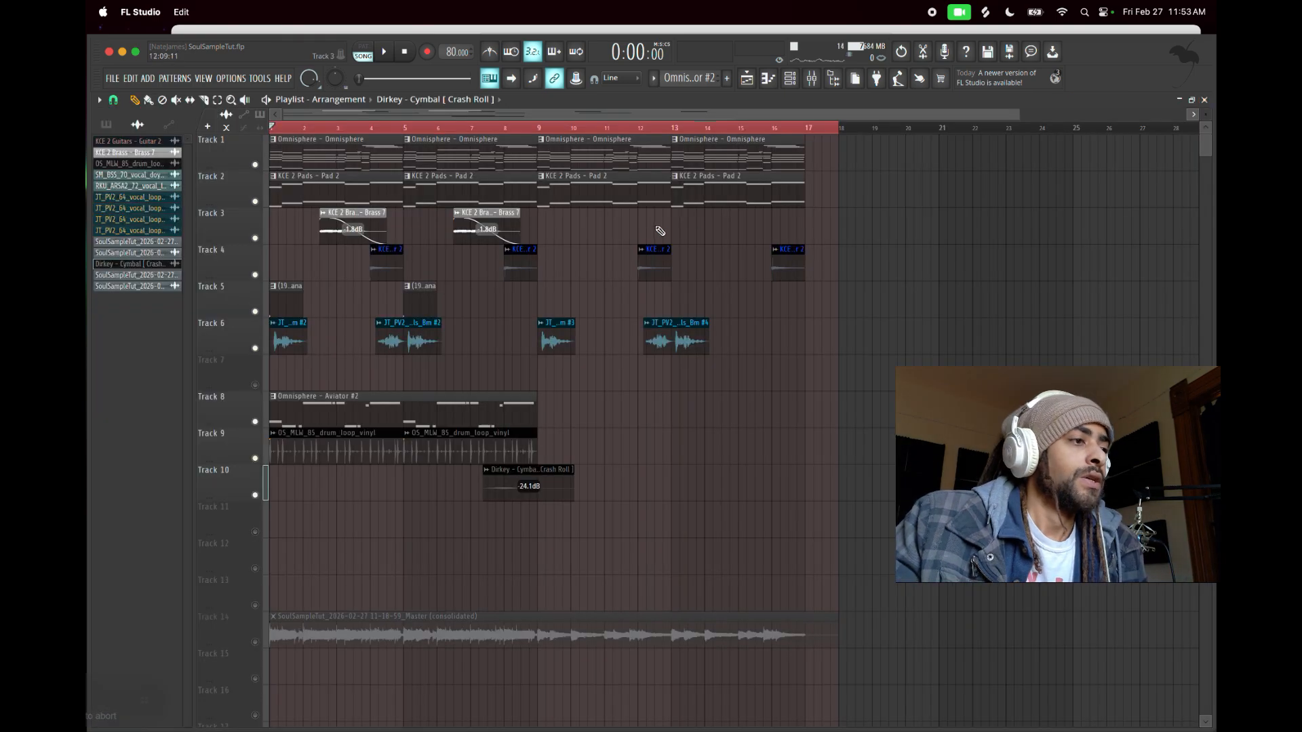
- Solo playlist Track 14 and examine the clip settings of its consolidated SoulSampleTut master recording
click(255, 642)
right_click(255, 642)
click(331, 618)
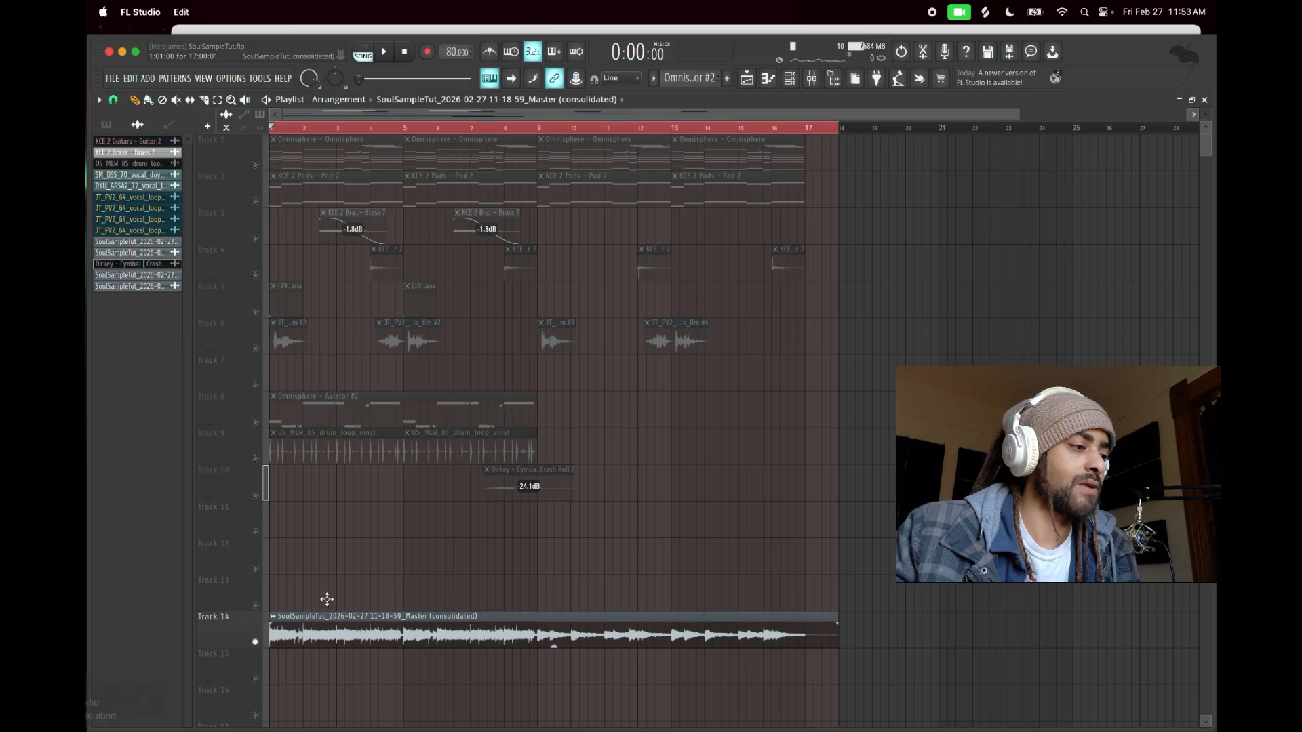
double_click(337, 628)
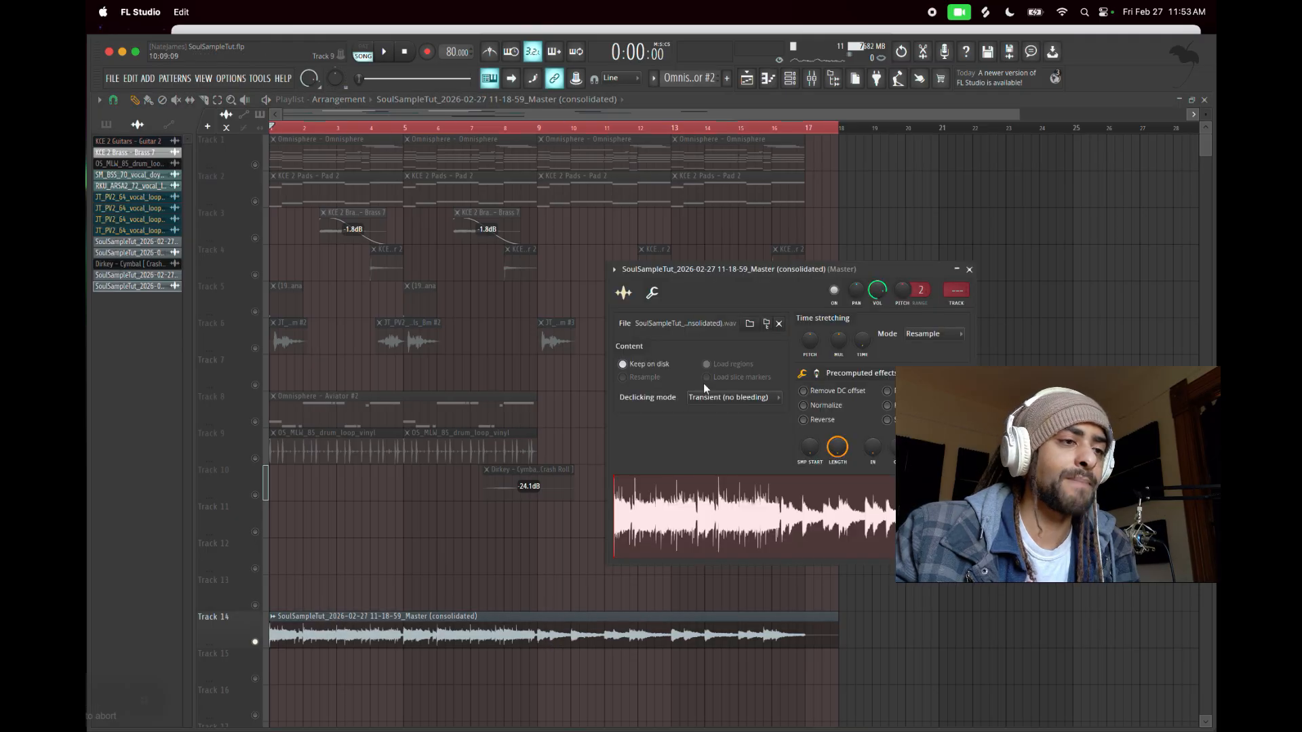
drag(891, 268, 875, 279)
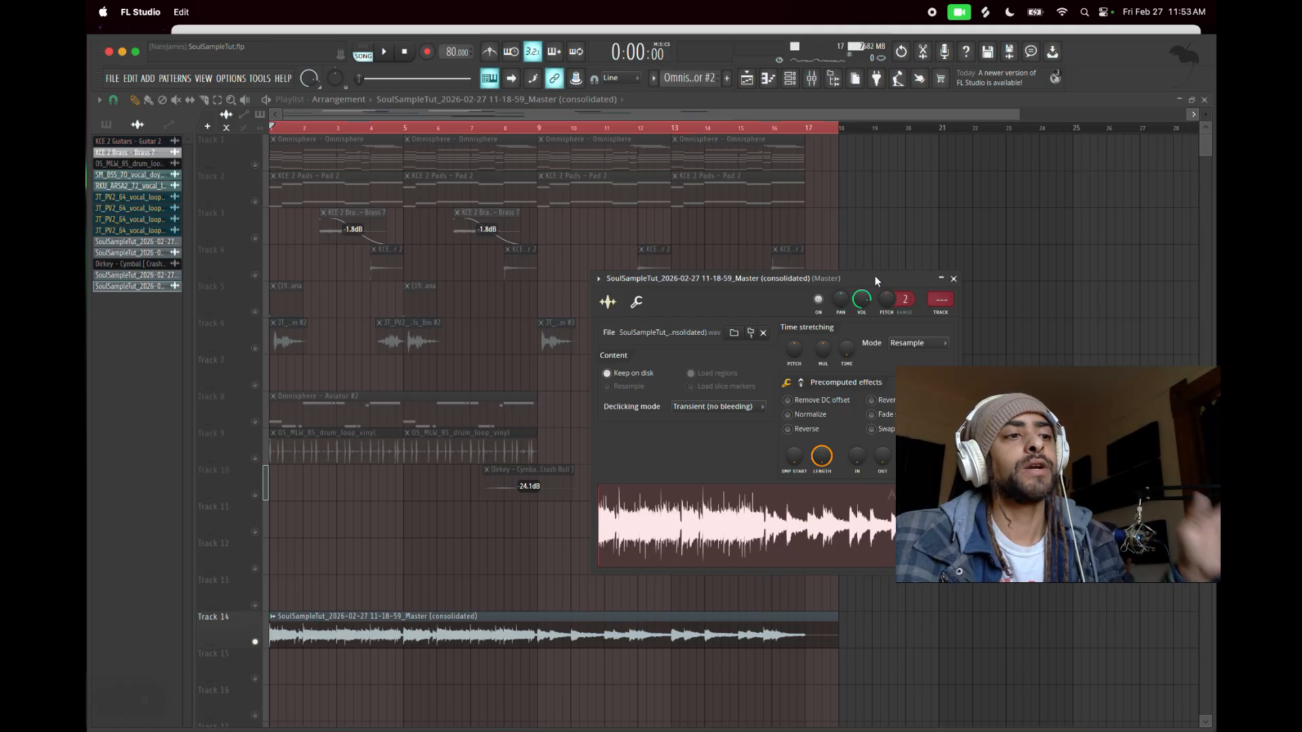
click(953, 280)
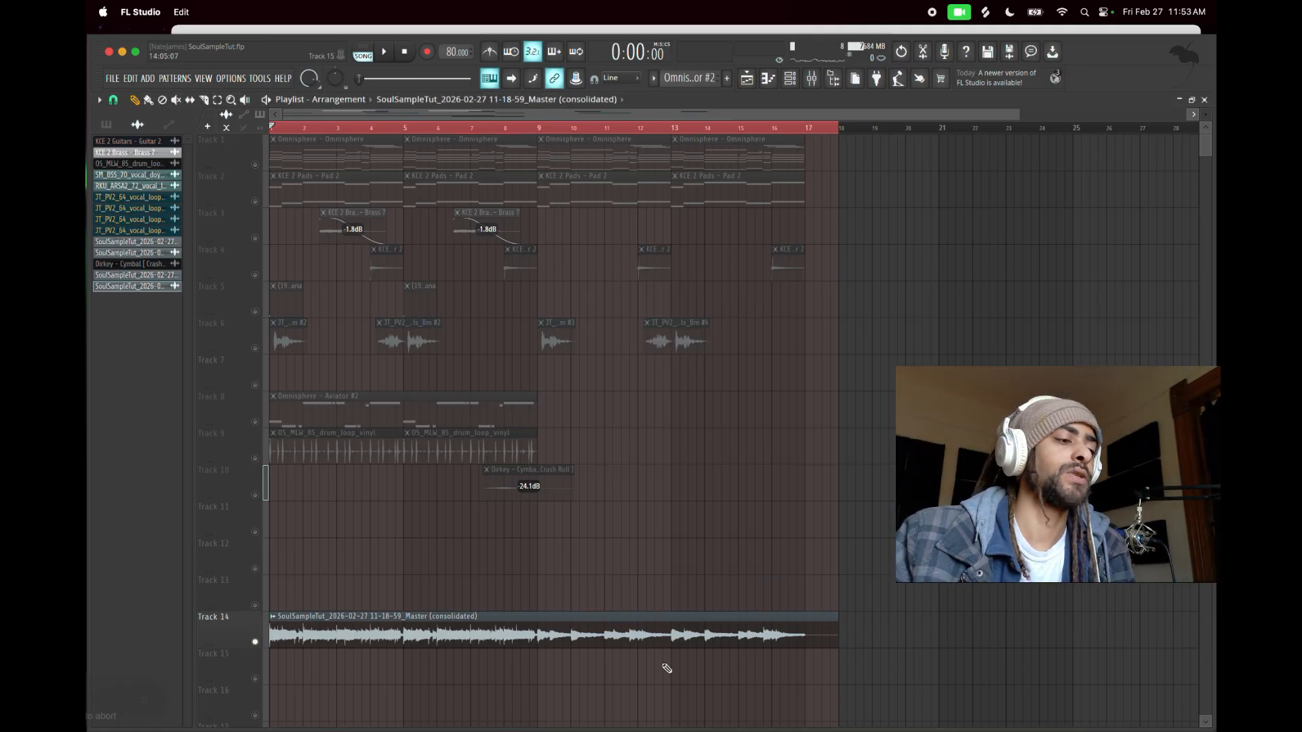